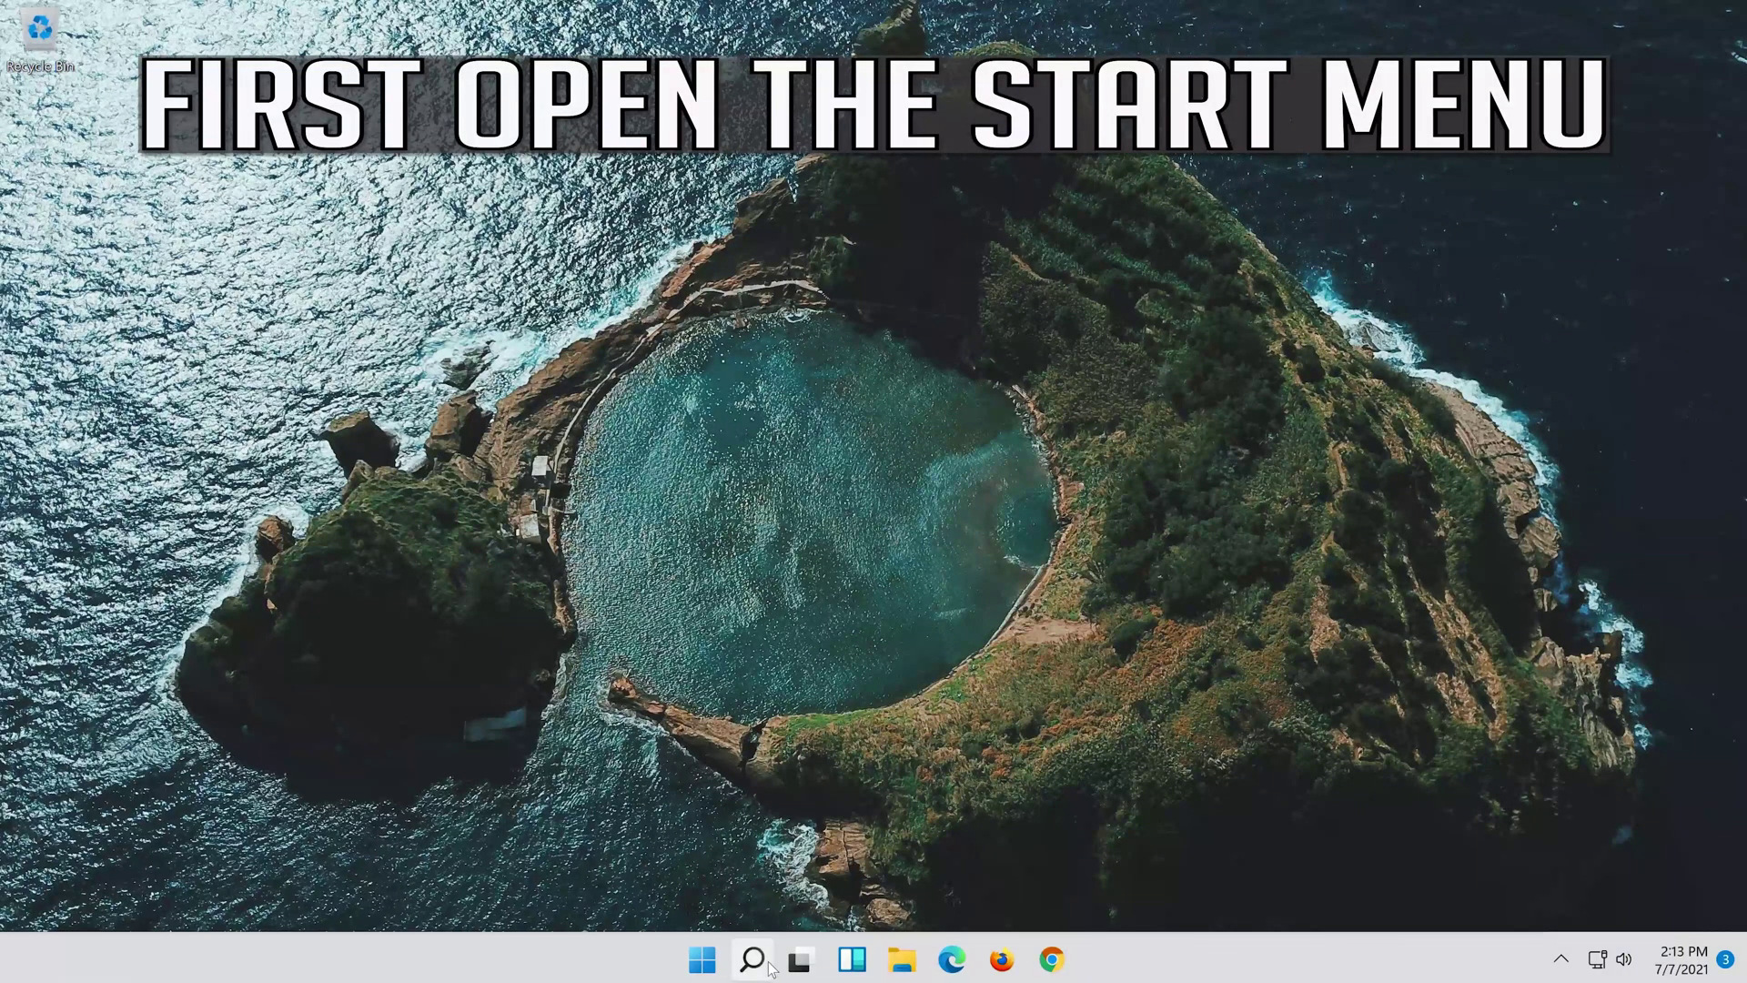
- Search 'settings' from the taskbar and launch the Settings app
click(754, 960)
text(s)
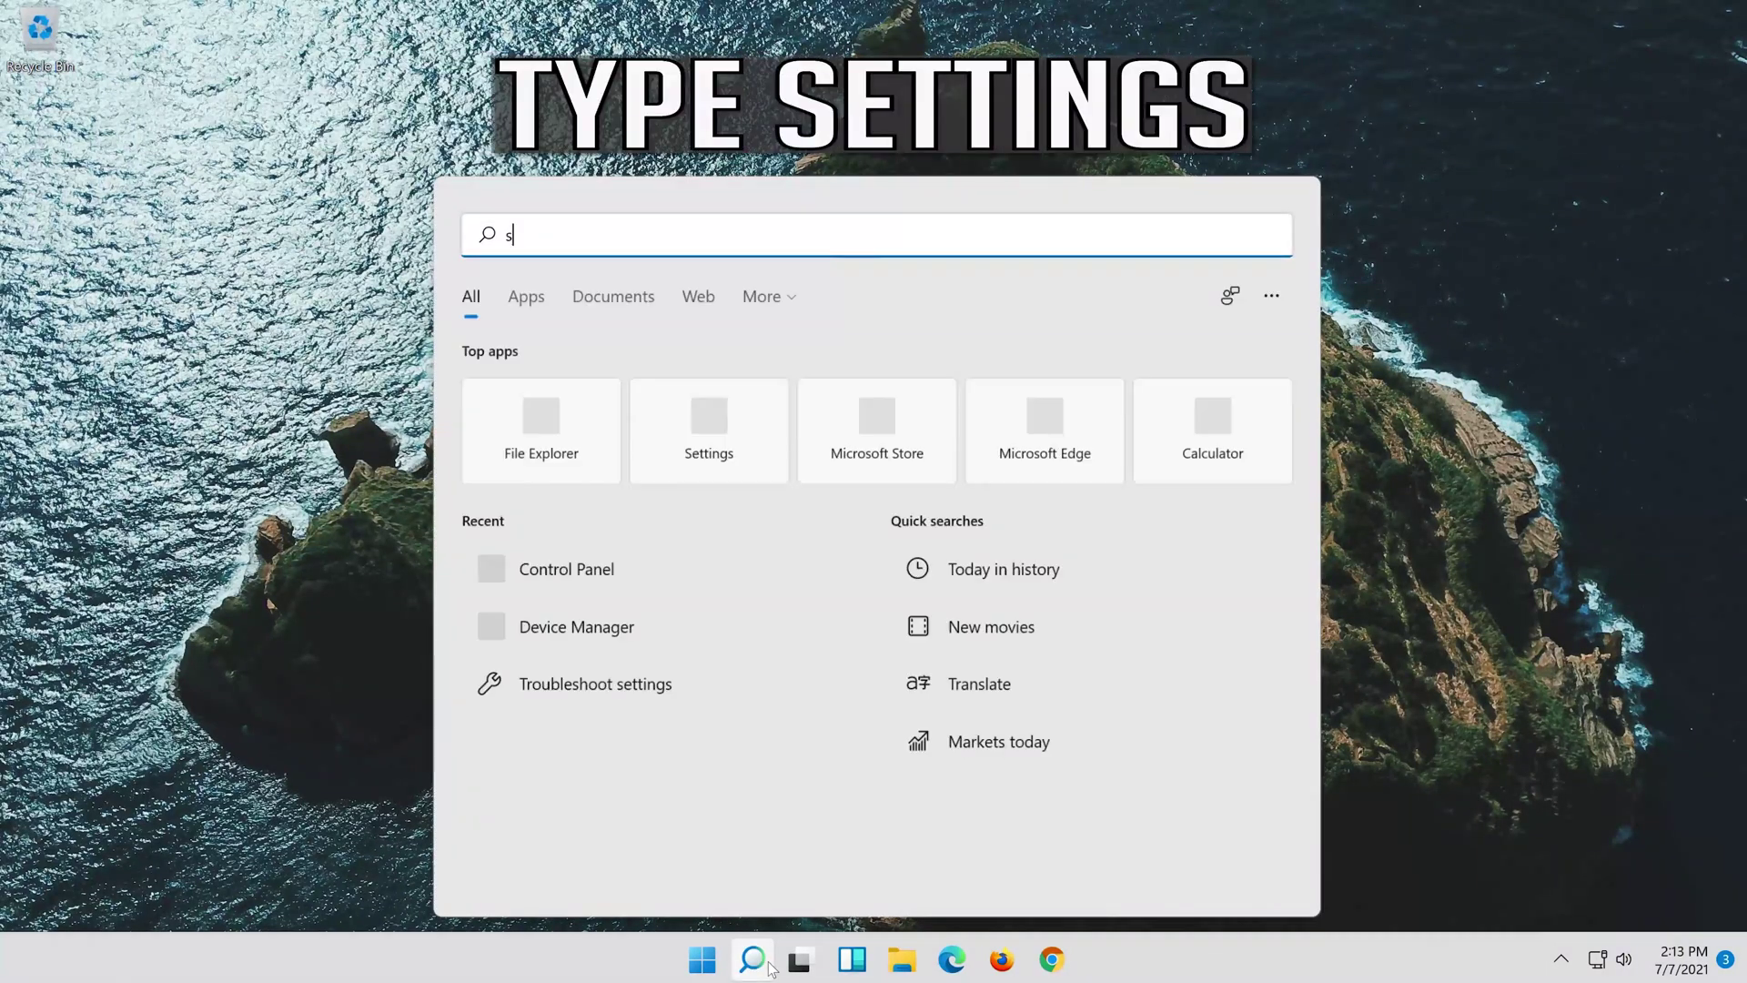
text(ettings)
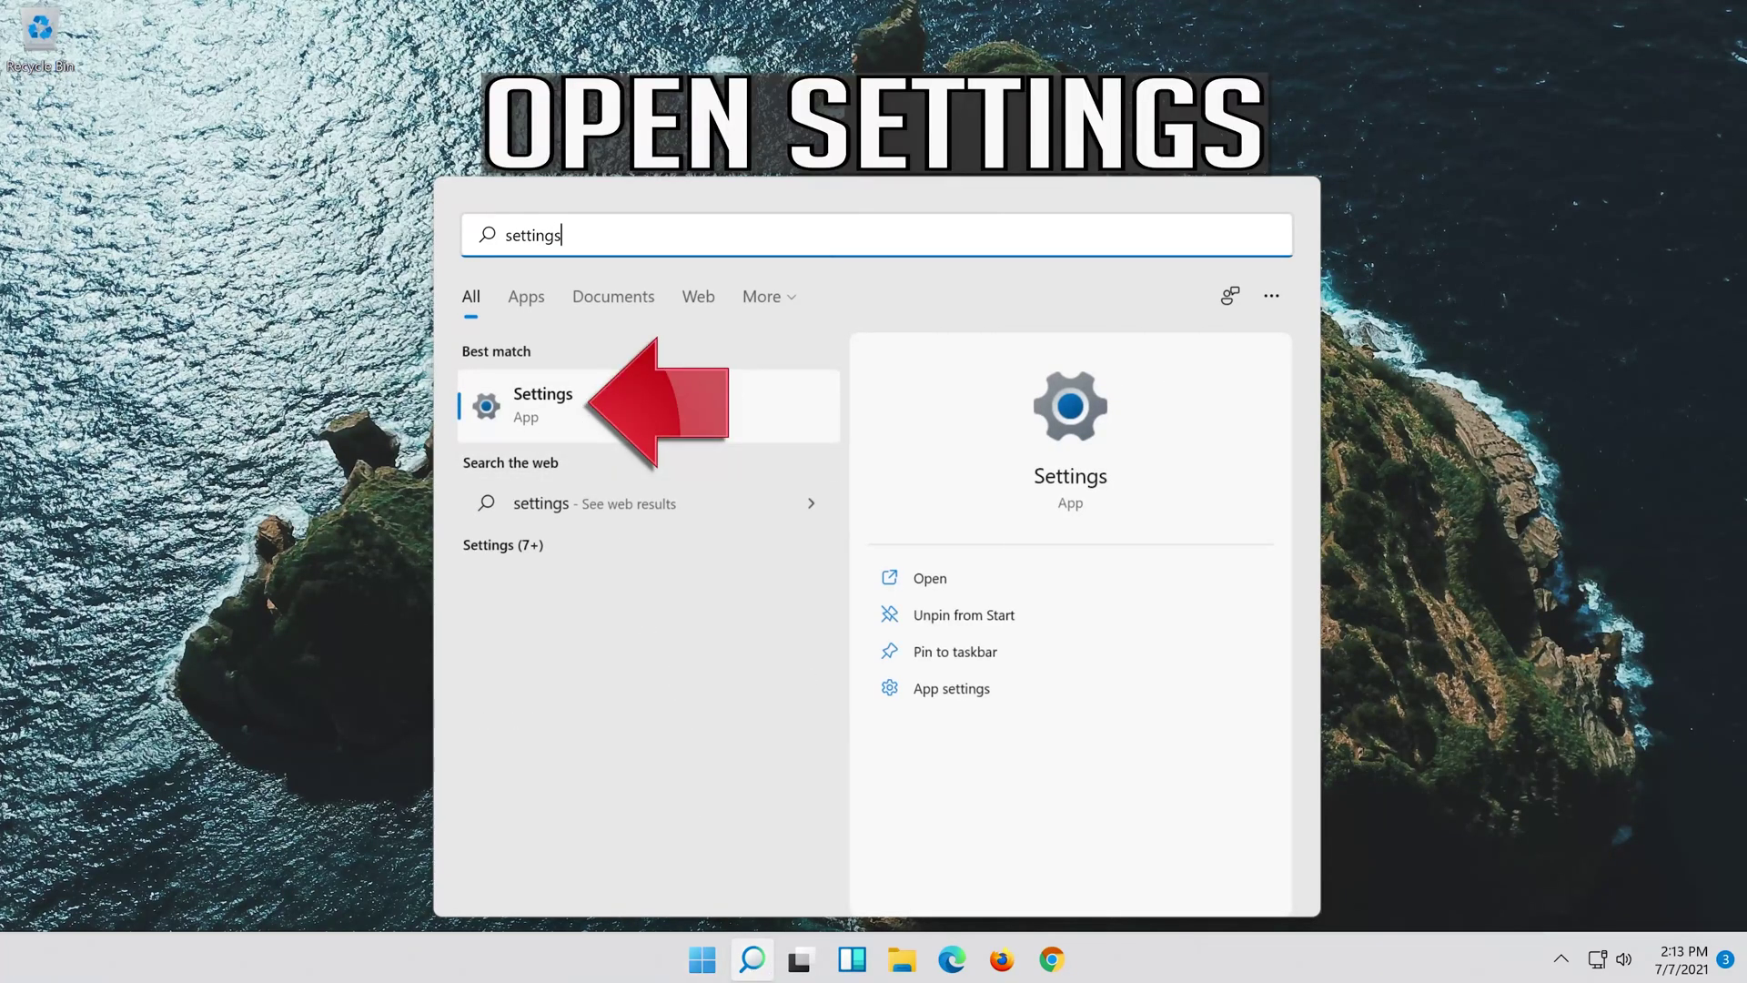
click(620, 417)
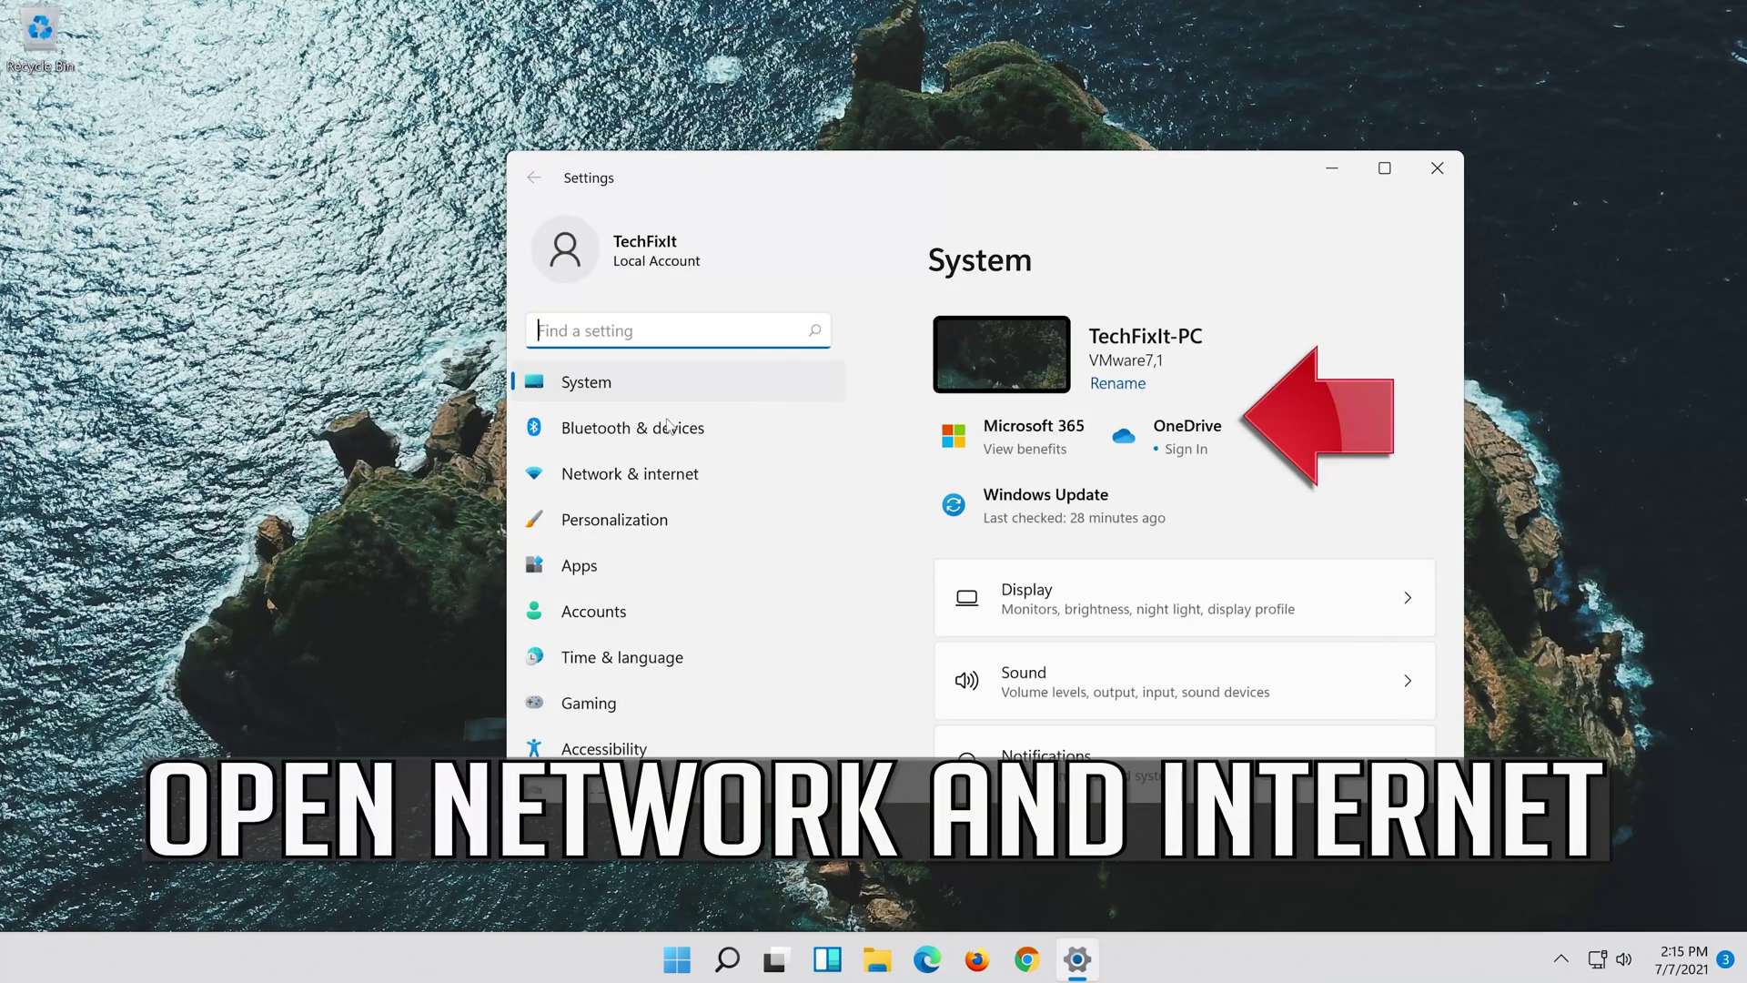
- Go to Network & internet, then Advanced network settings
click(677, 480)
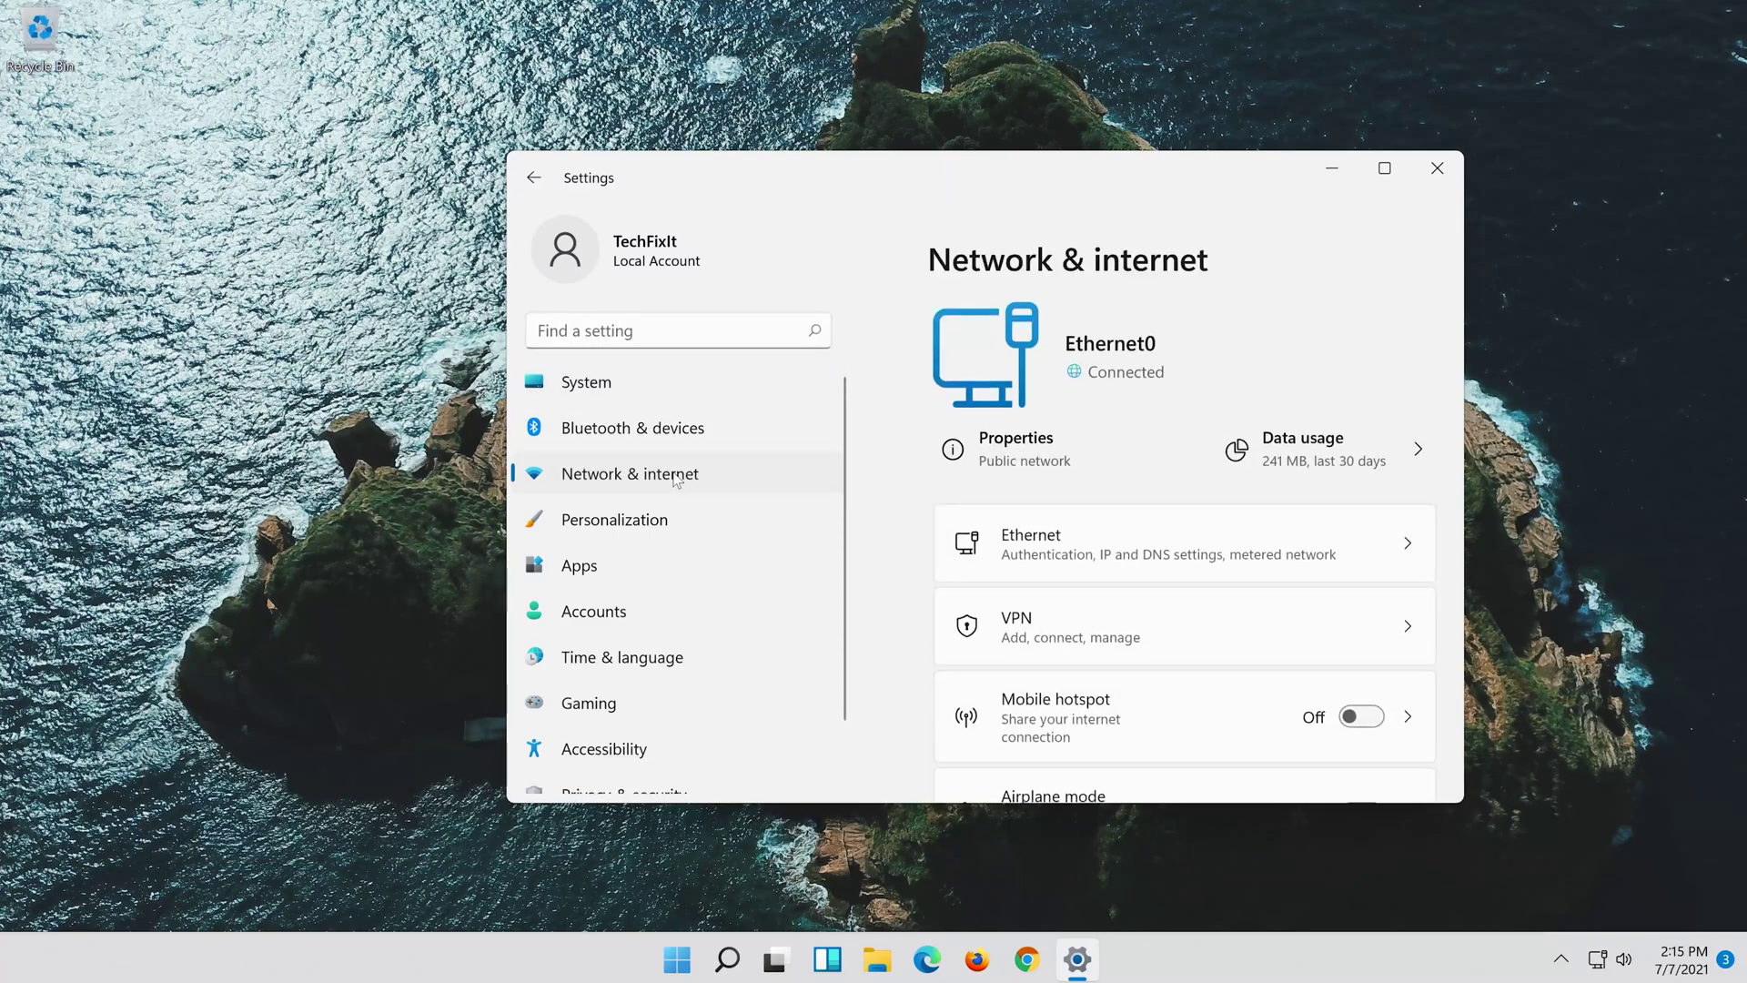
scroll(1252, 452, down, 5)
scroll(1252, 450, down, 5)
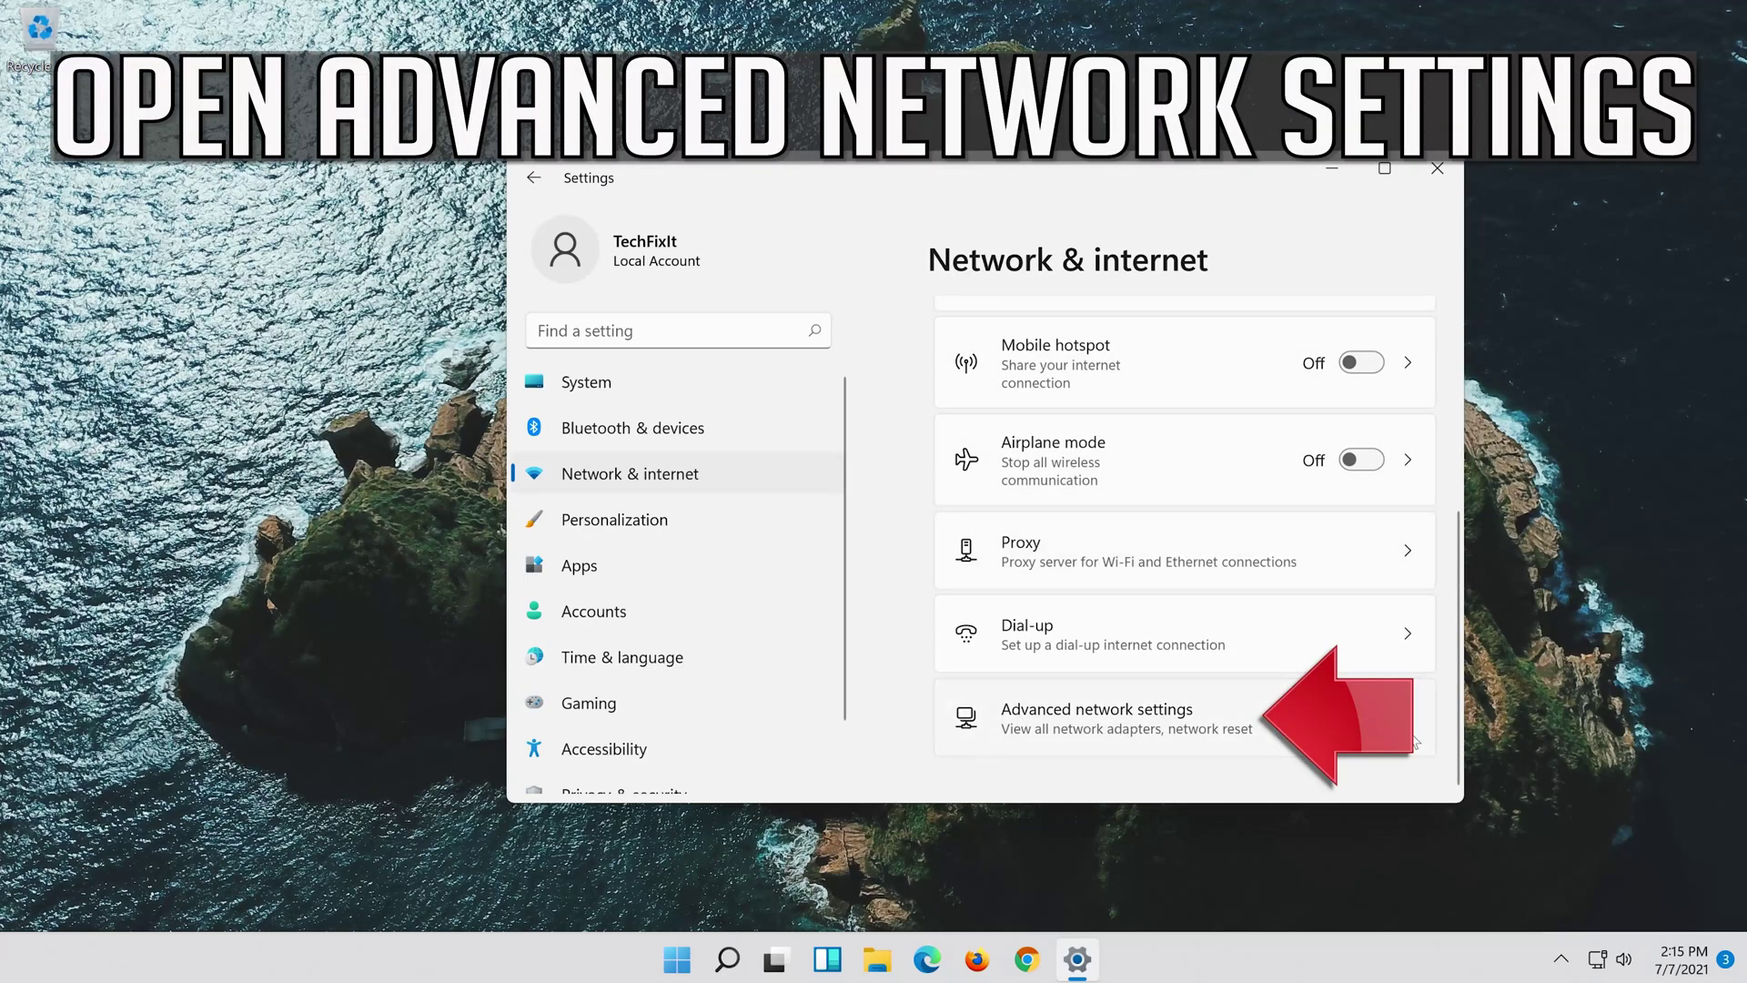
click(1075, 730)
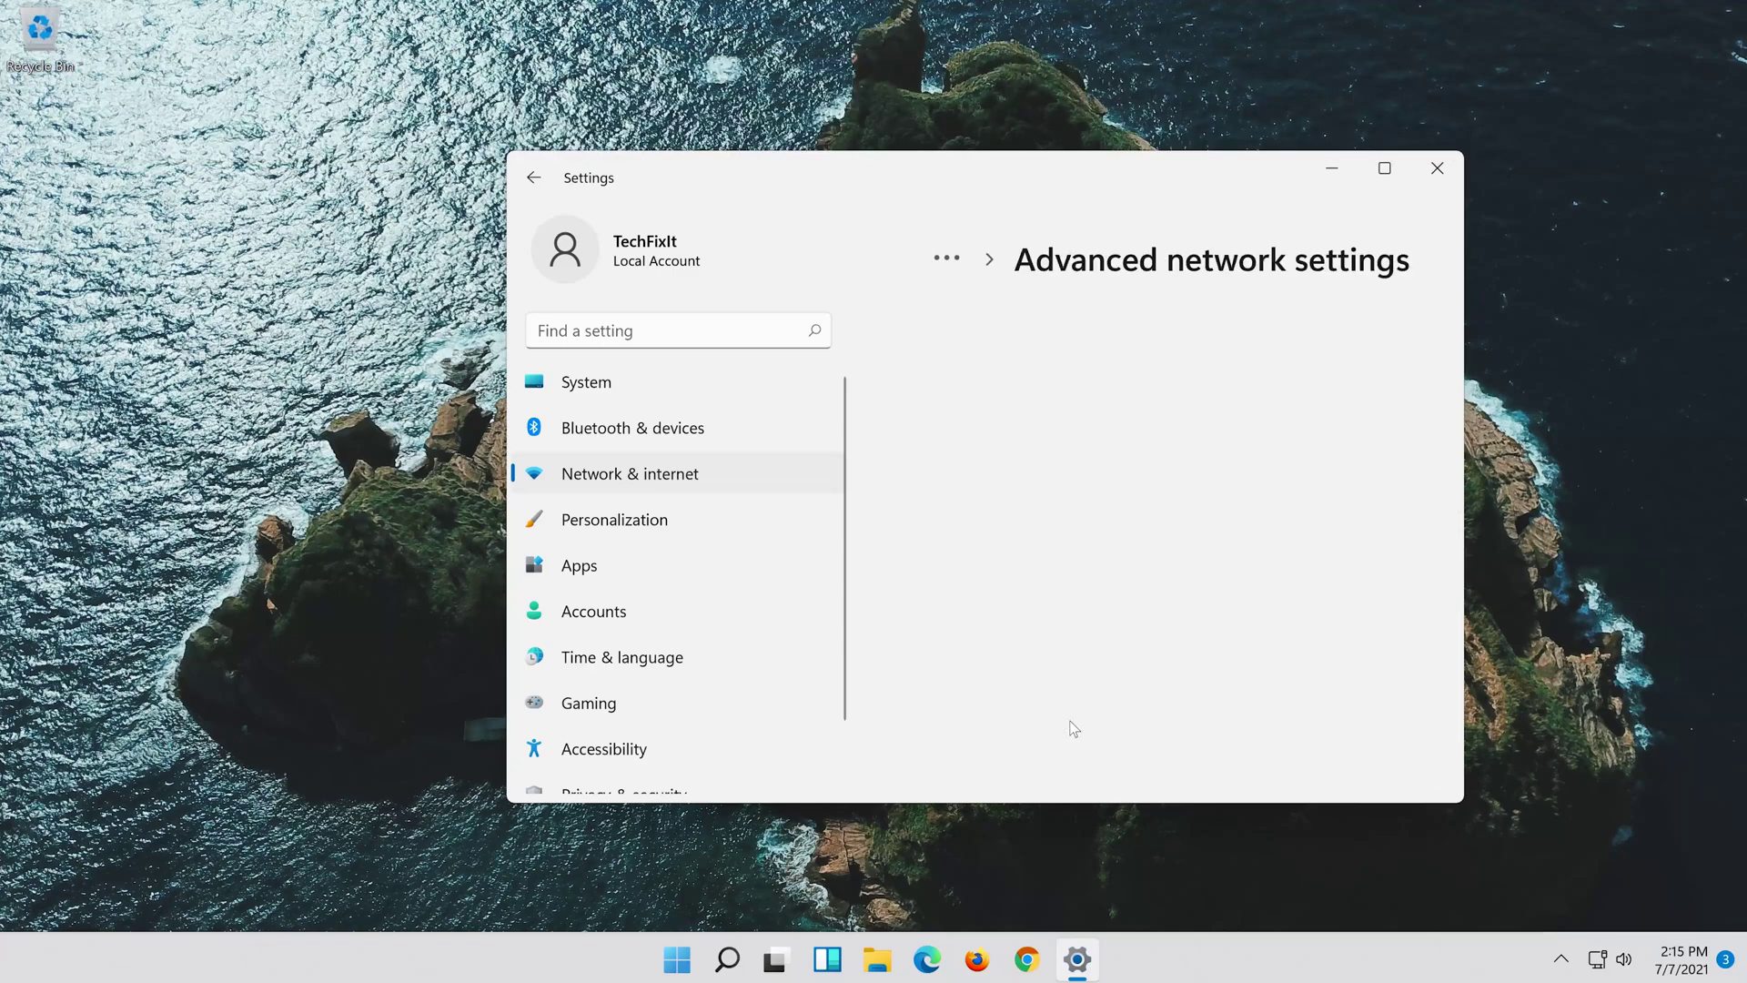
scroll(1071, 728, down, 3)
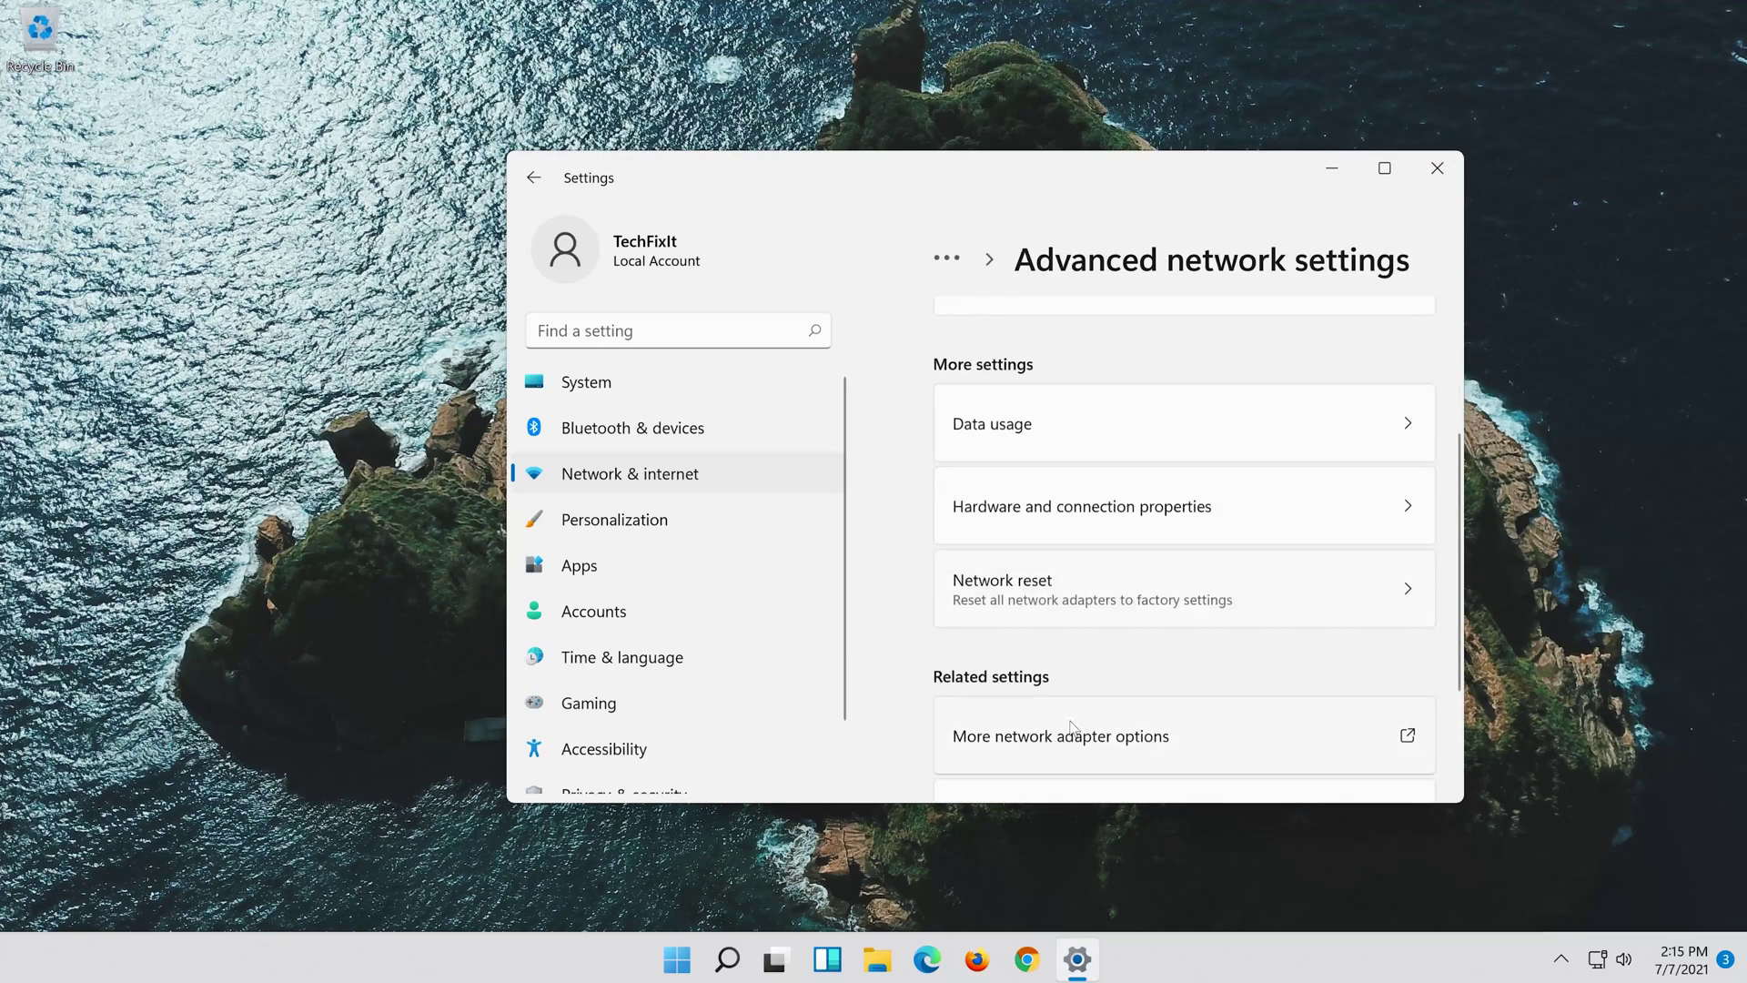
scroll(1070, 683, down, 2)
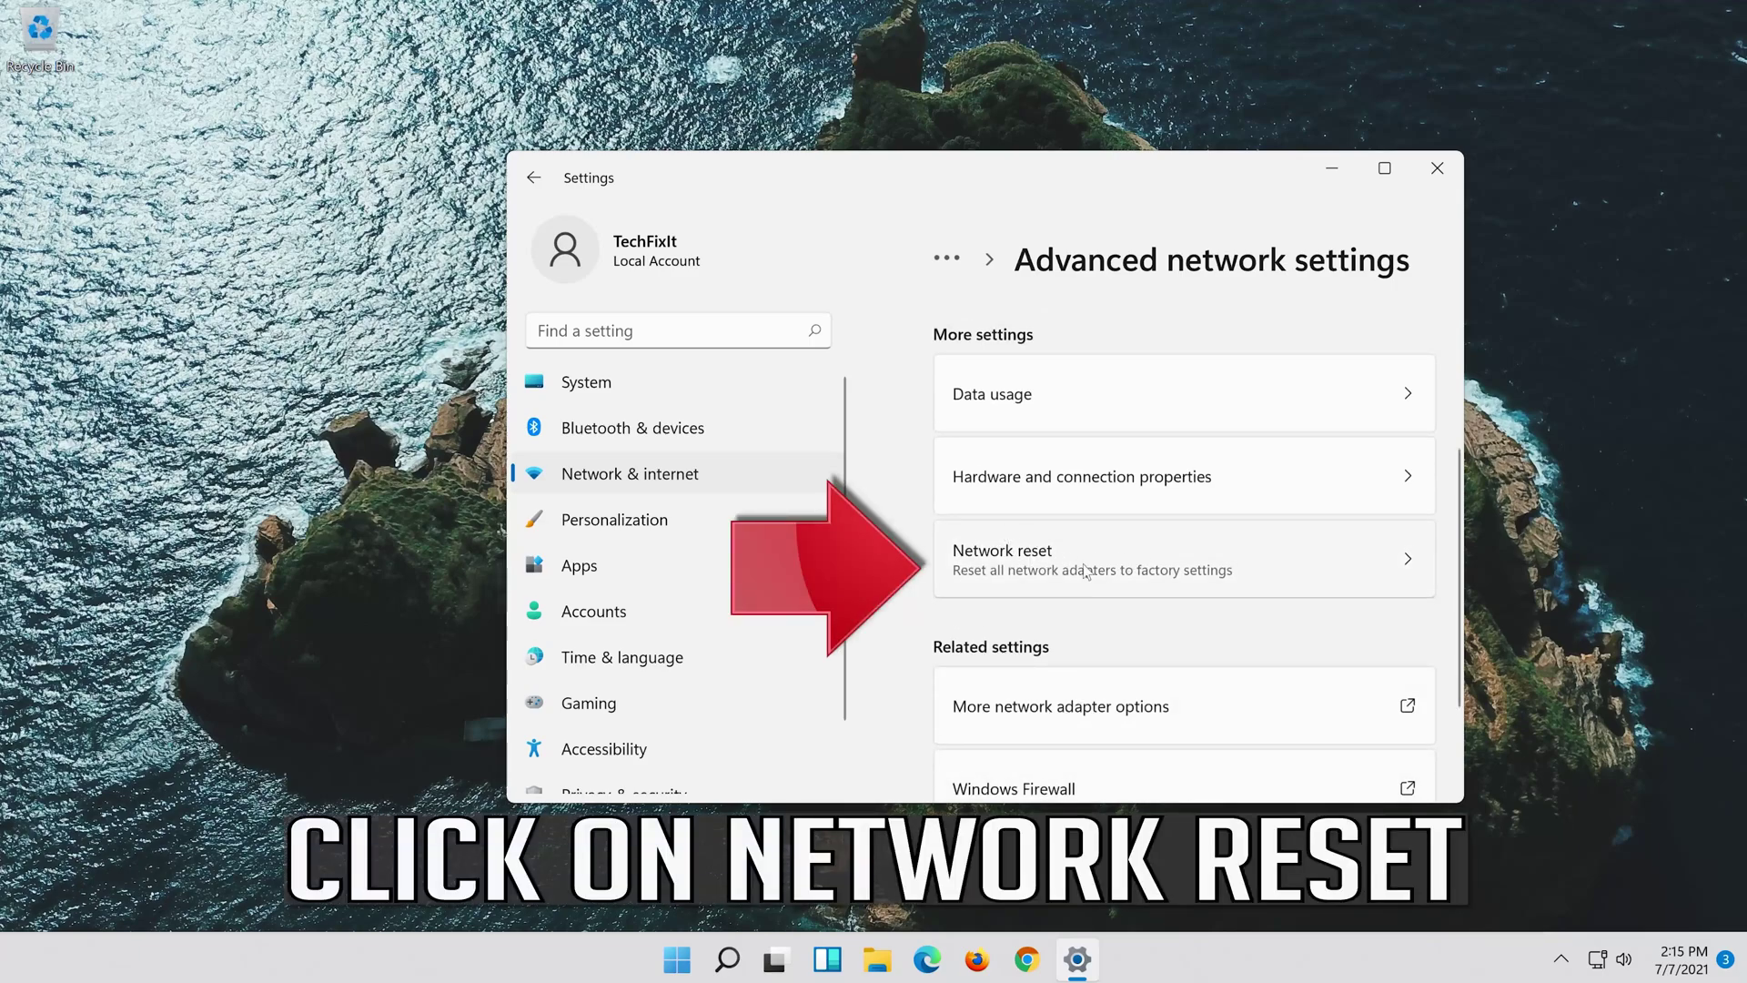
- Run Network reset with Reset now, confirm Yes, dismiss the sign-out notice and close Settings
click(1167, 563)
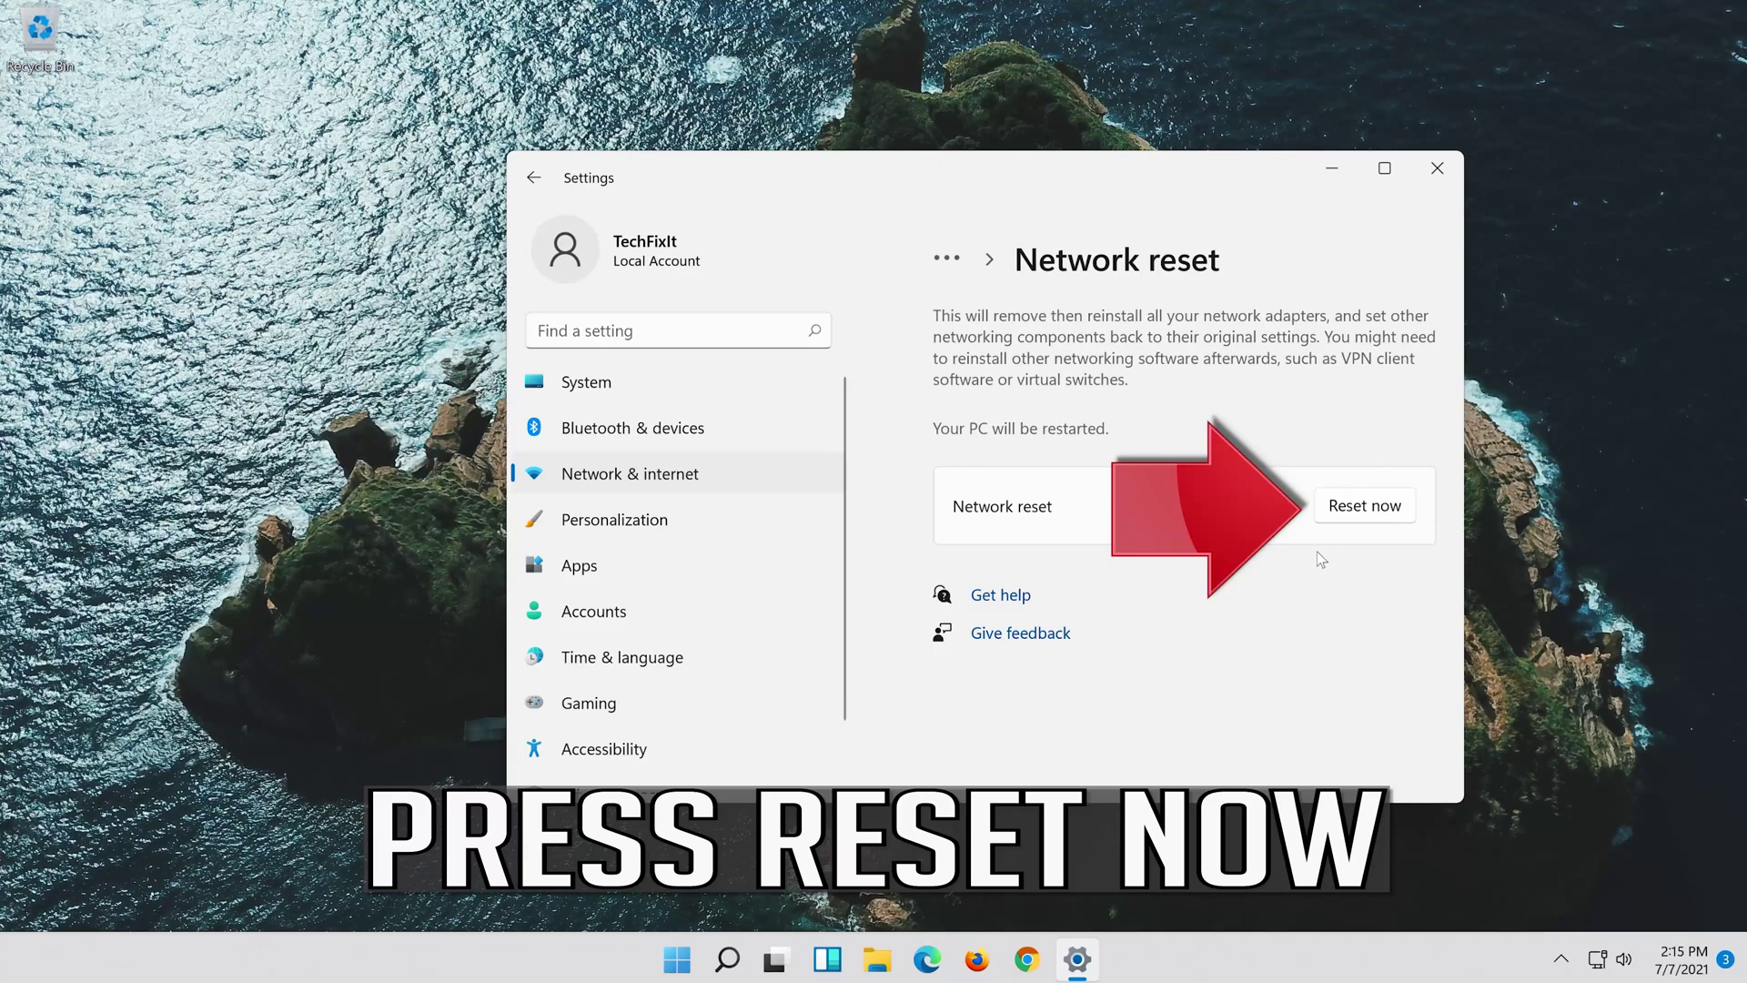
click(1381, 501)
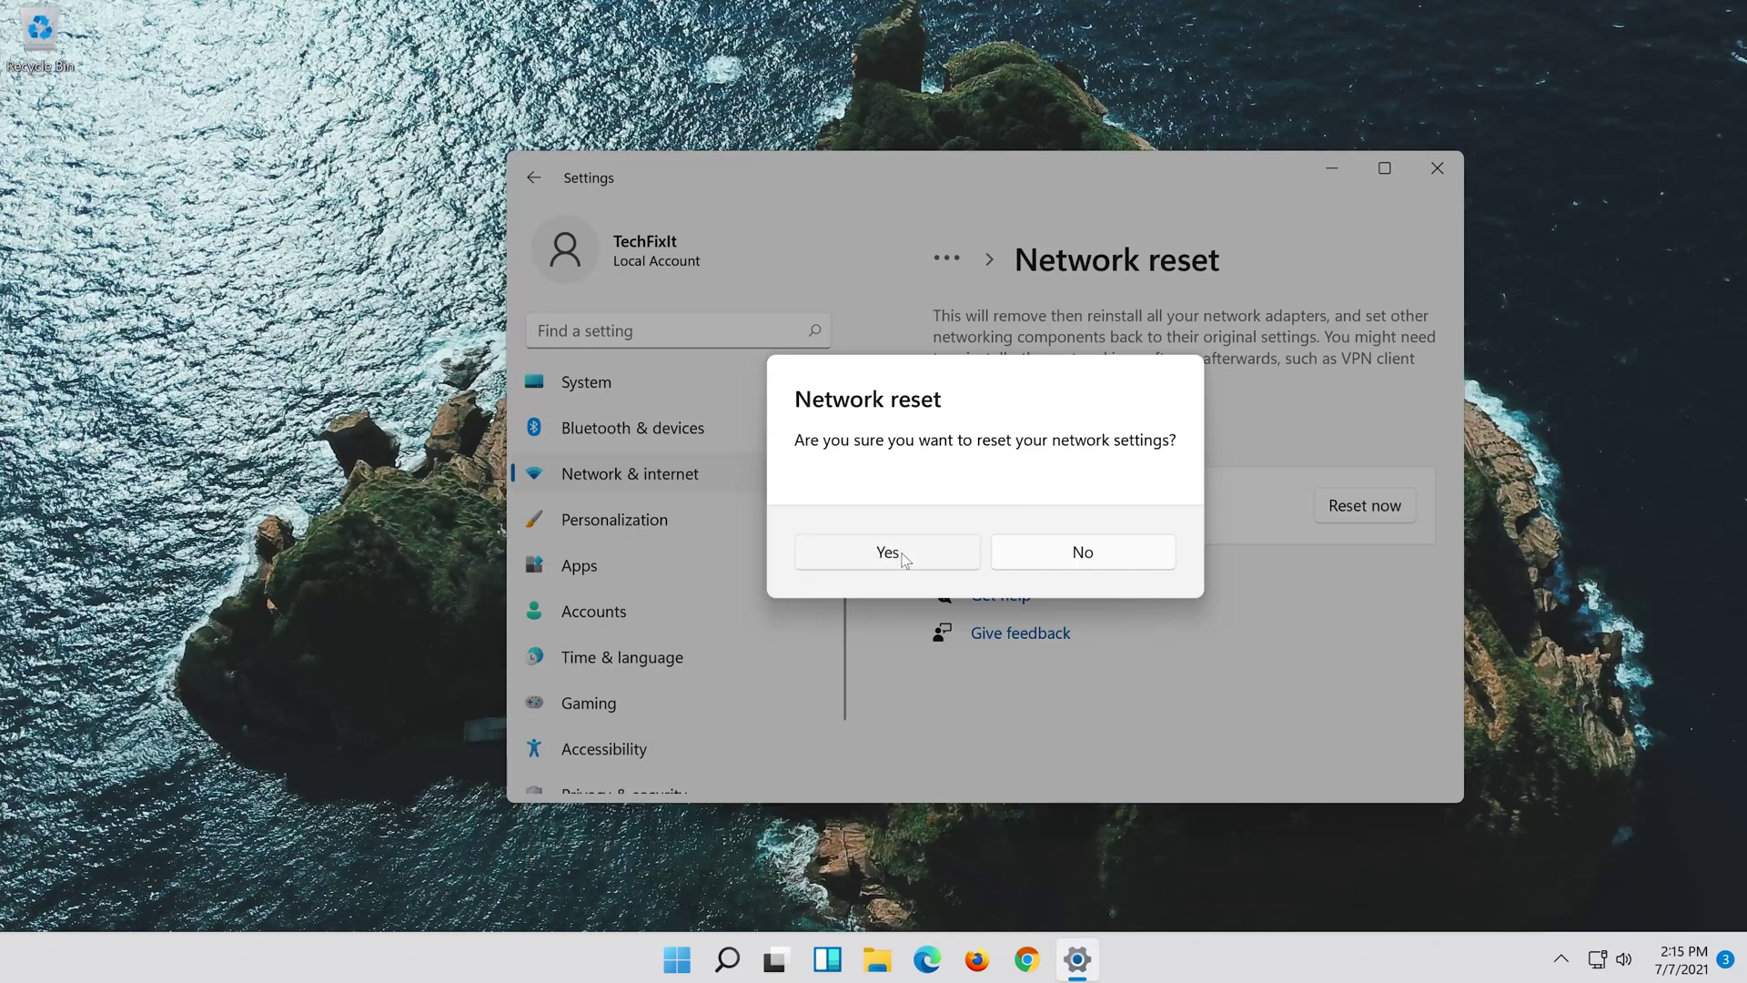
click(904, 556)
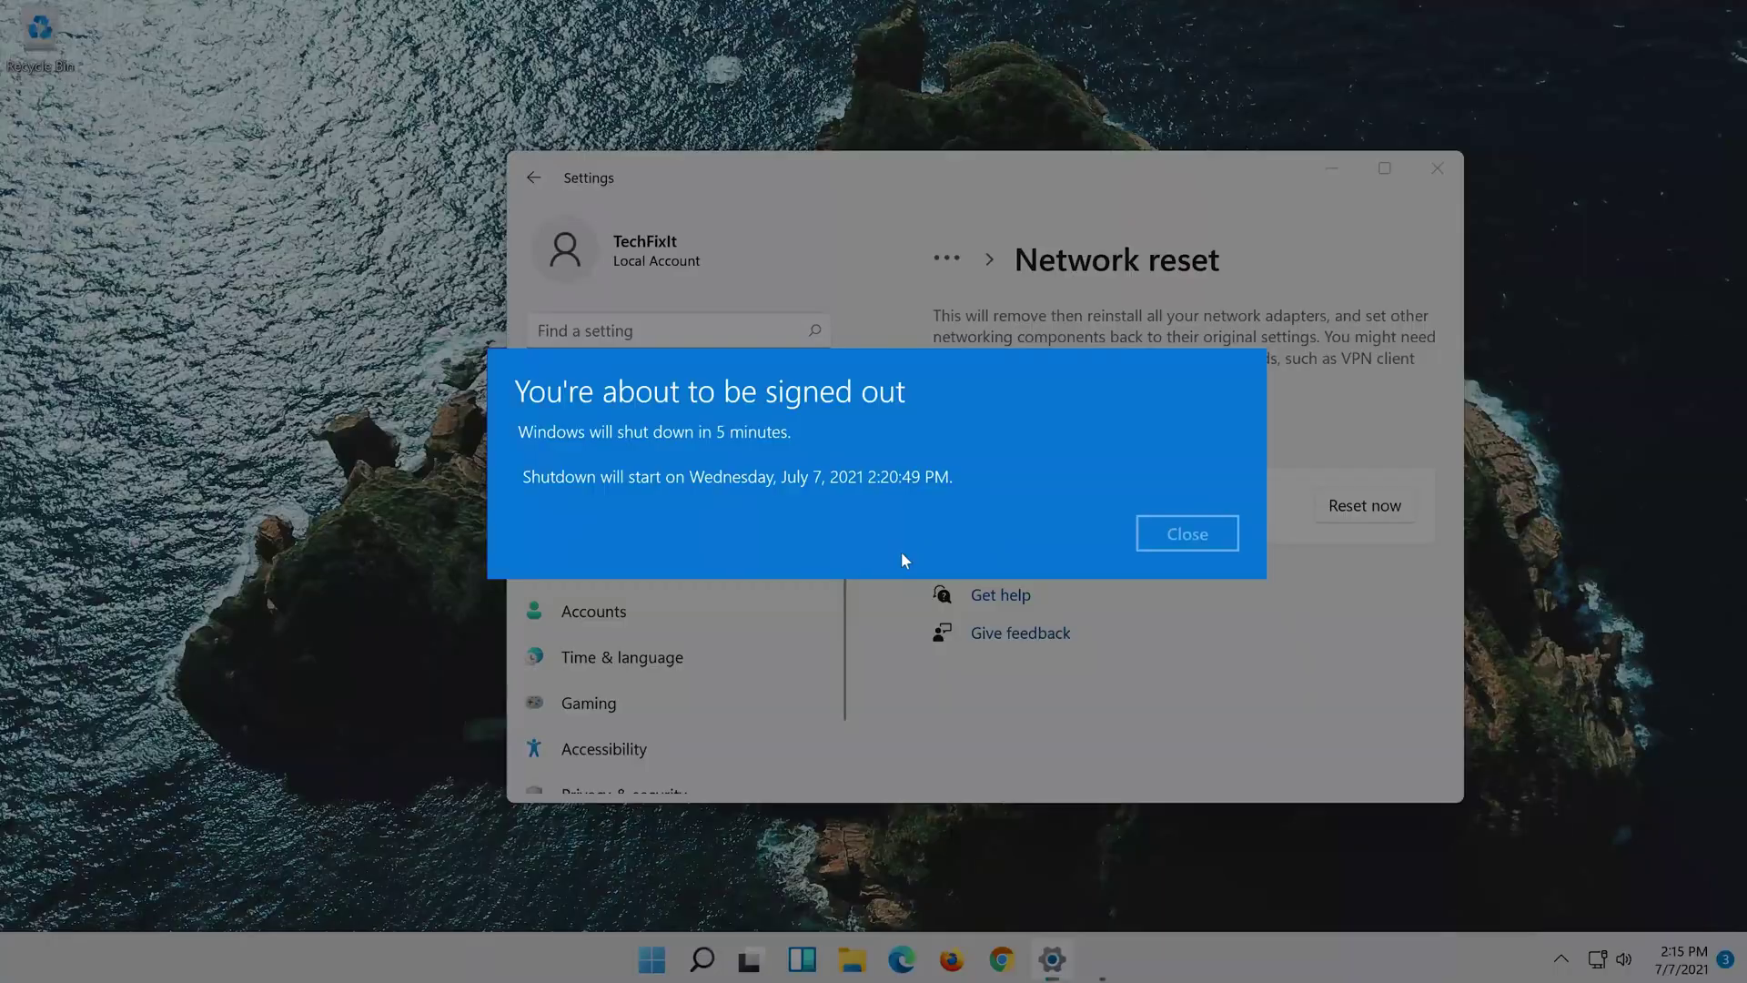
click(1186, 534)
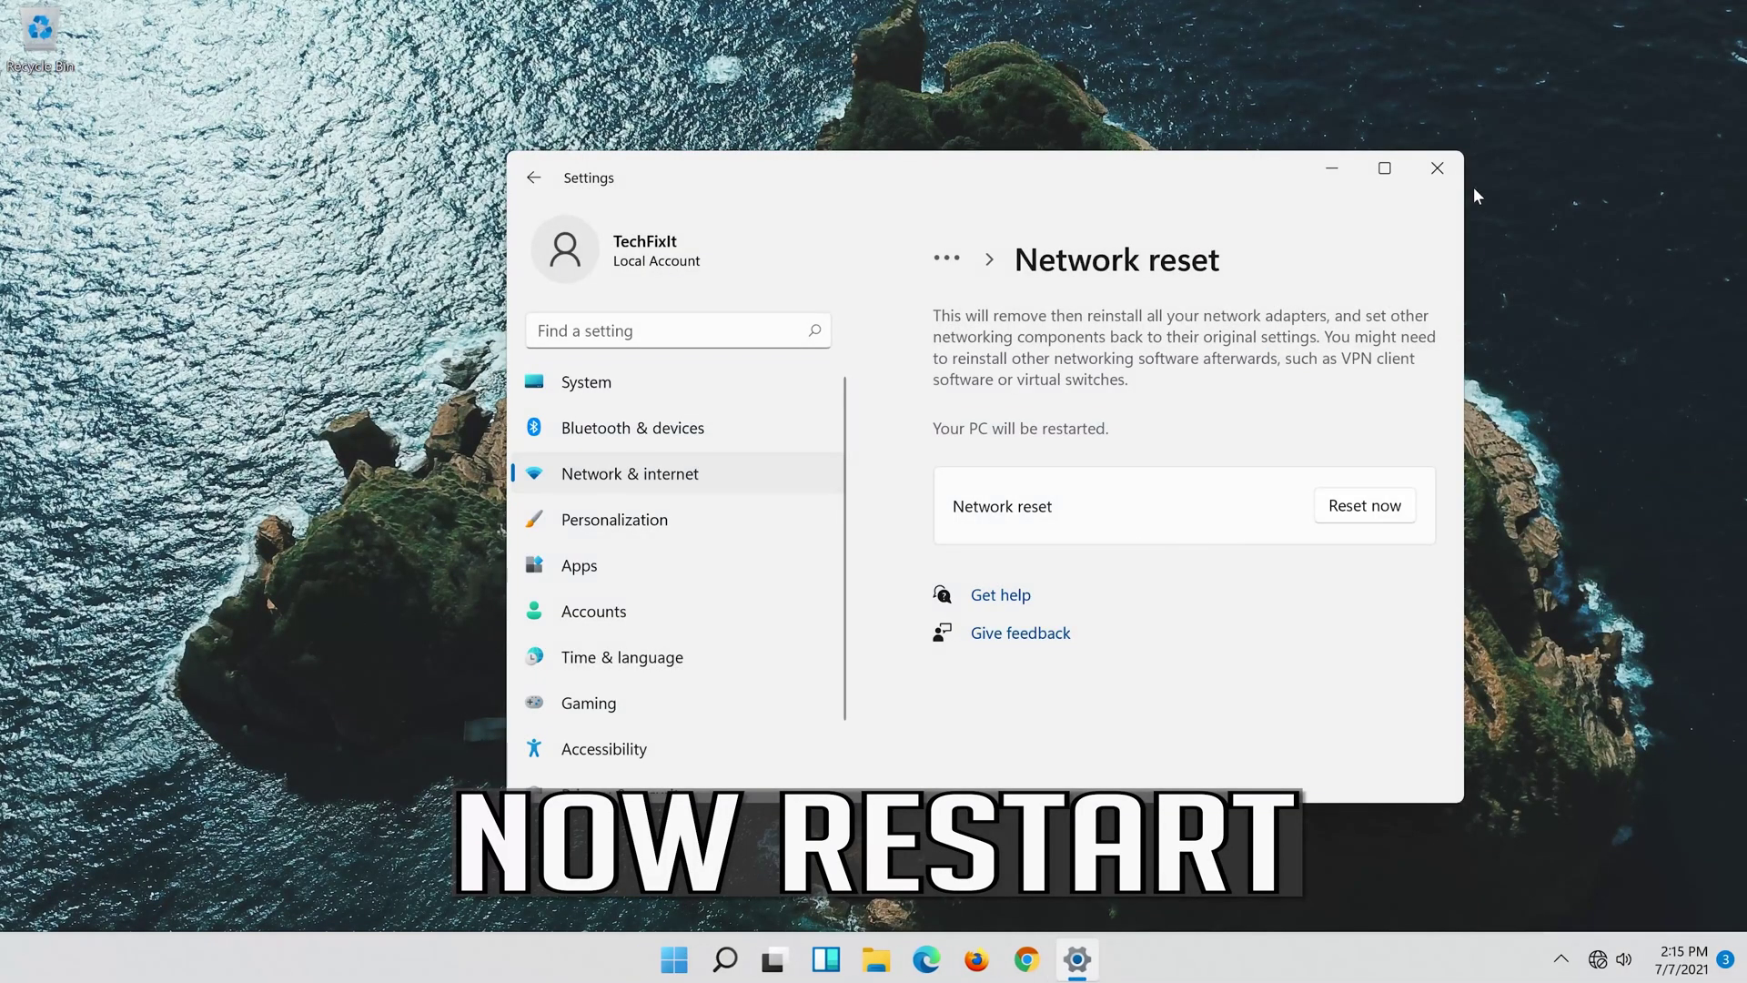
click(1439, 170)
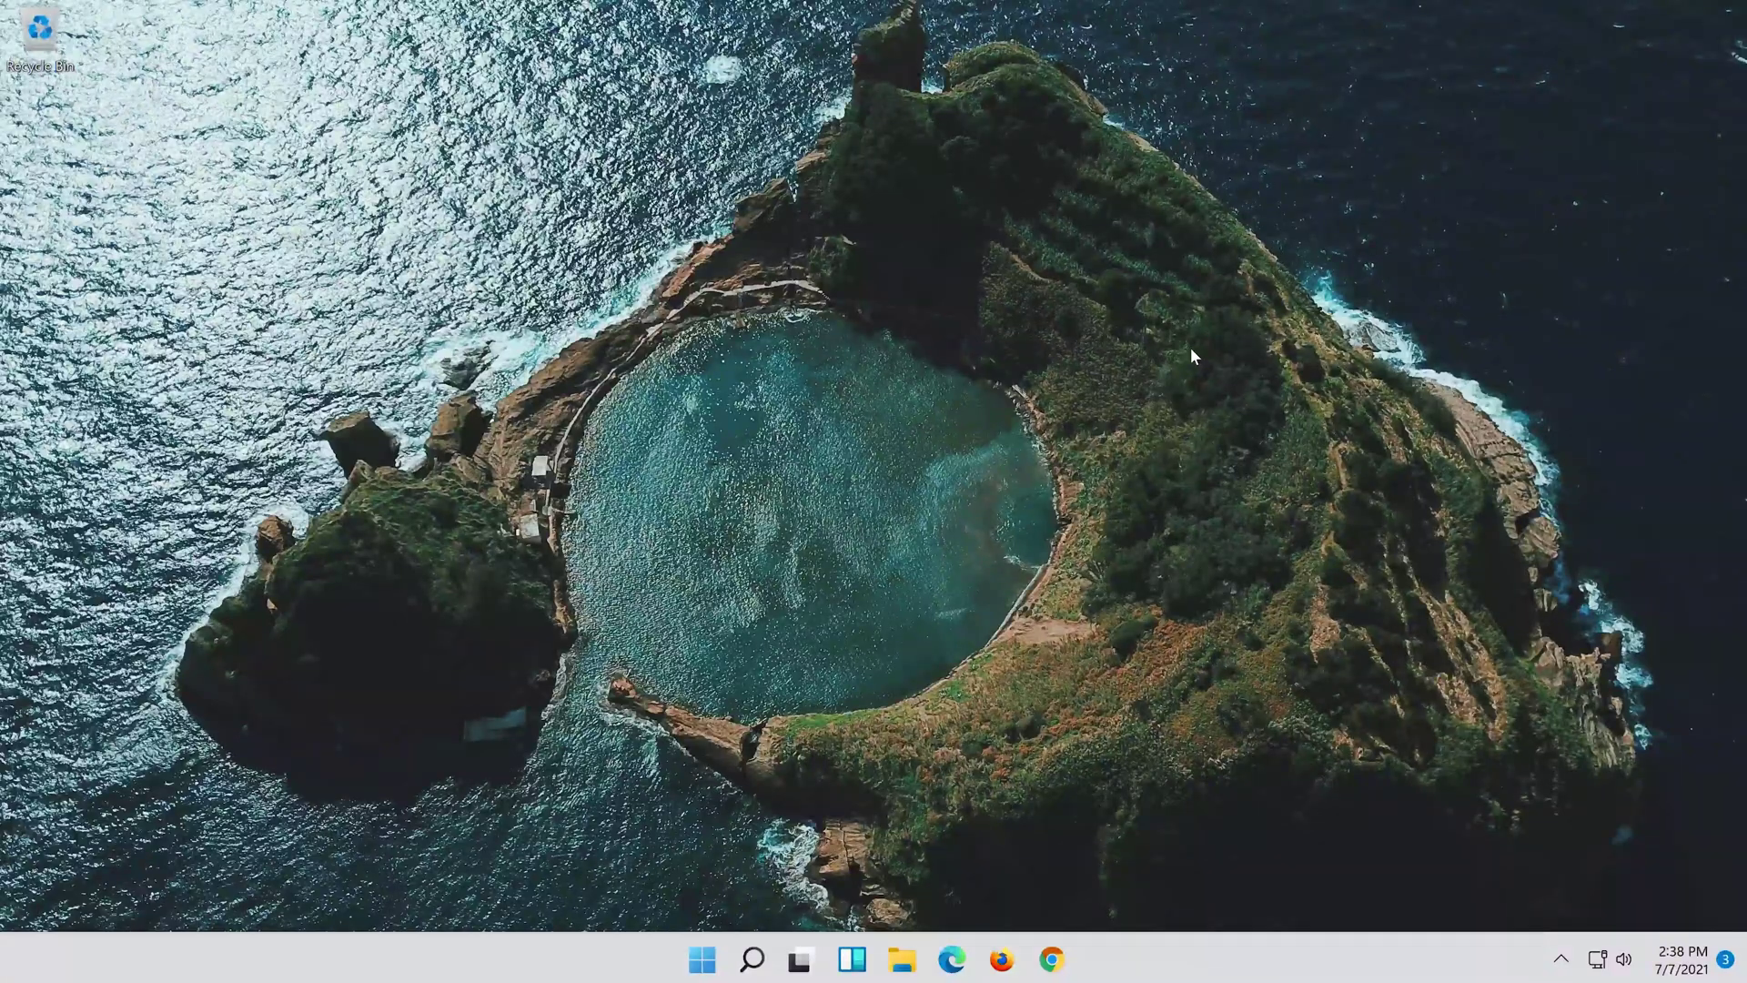
- Search 'settings' again from the taskbar and relaunch the Settings app
click(752, 960)
text(settings)
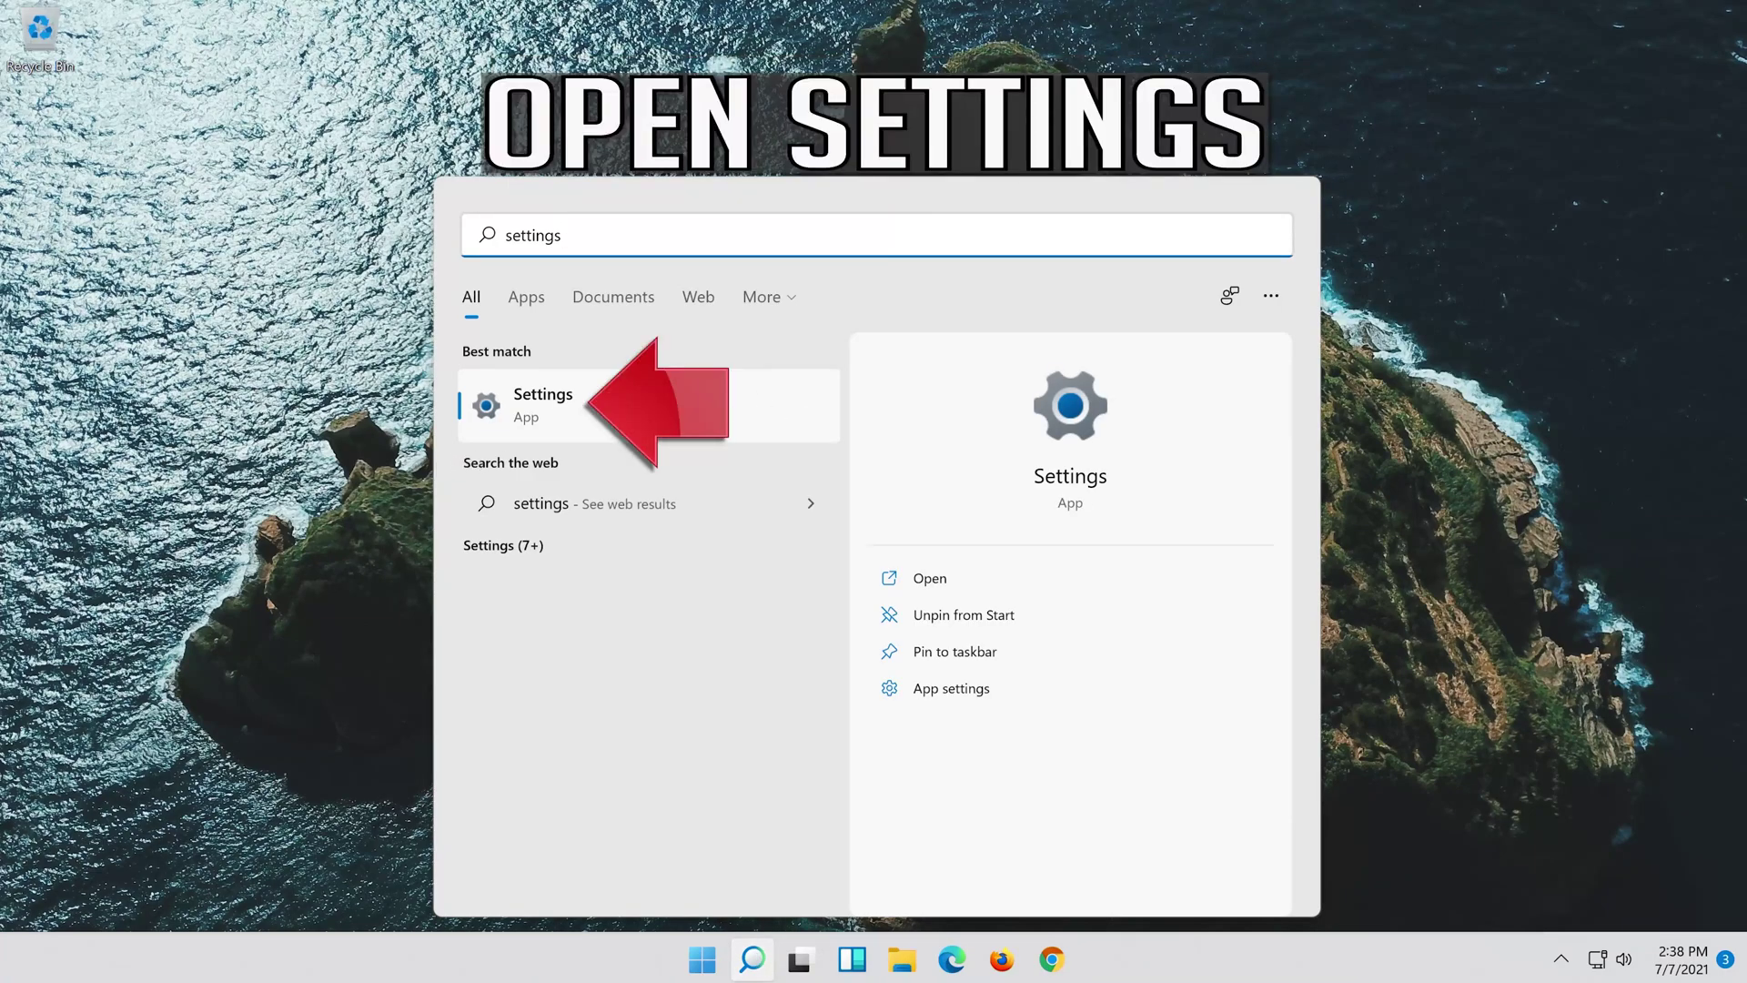
click(672, 409)
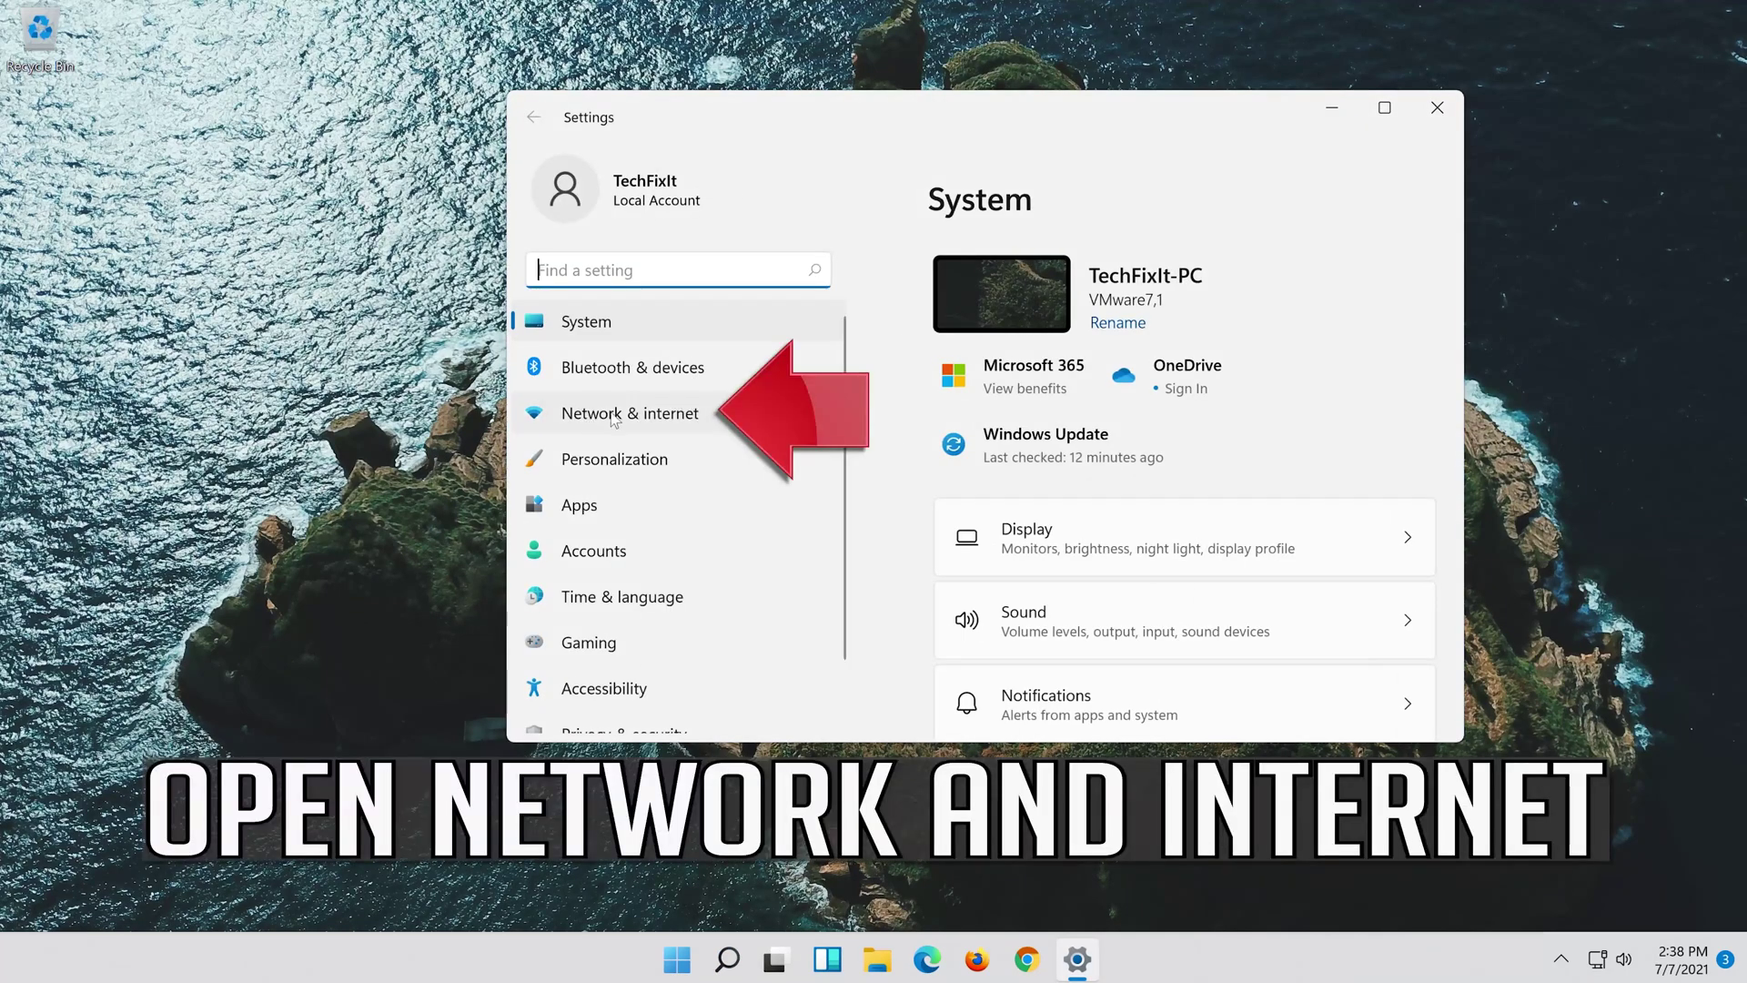
- Go to Network & internet > Ethernet and edit the DNS server assignment
click(731, 425)
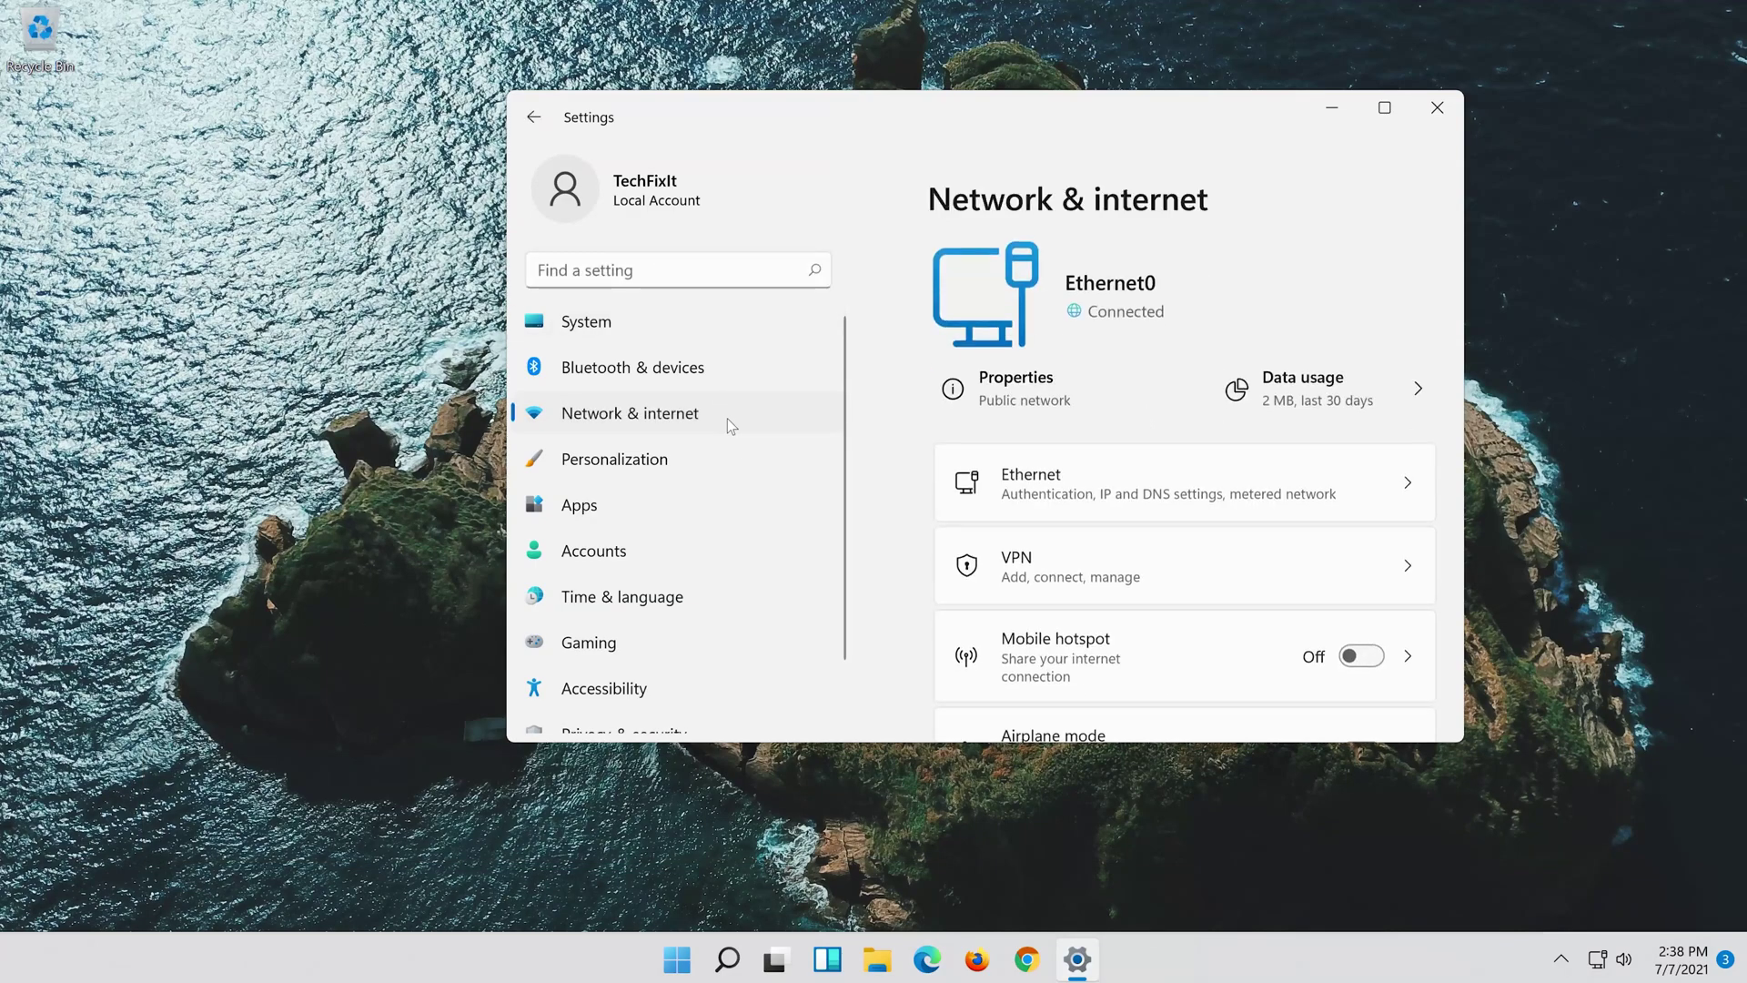
click(1233, 494)
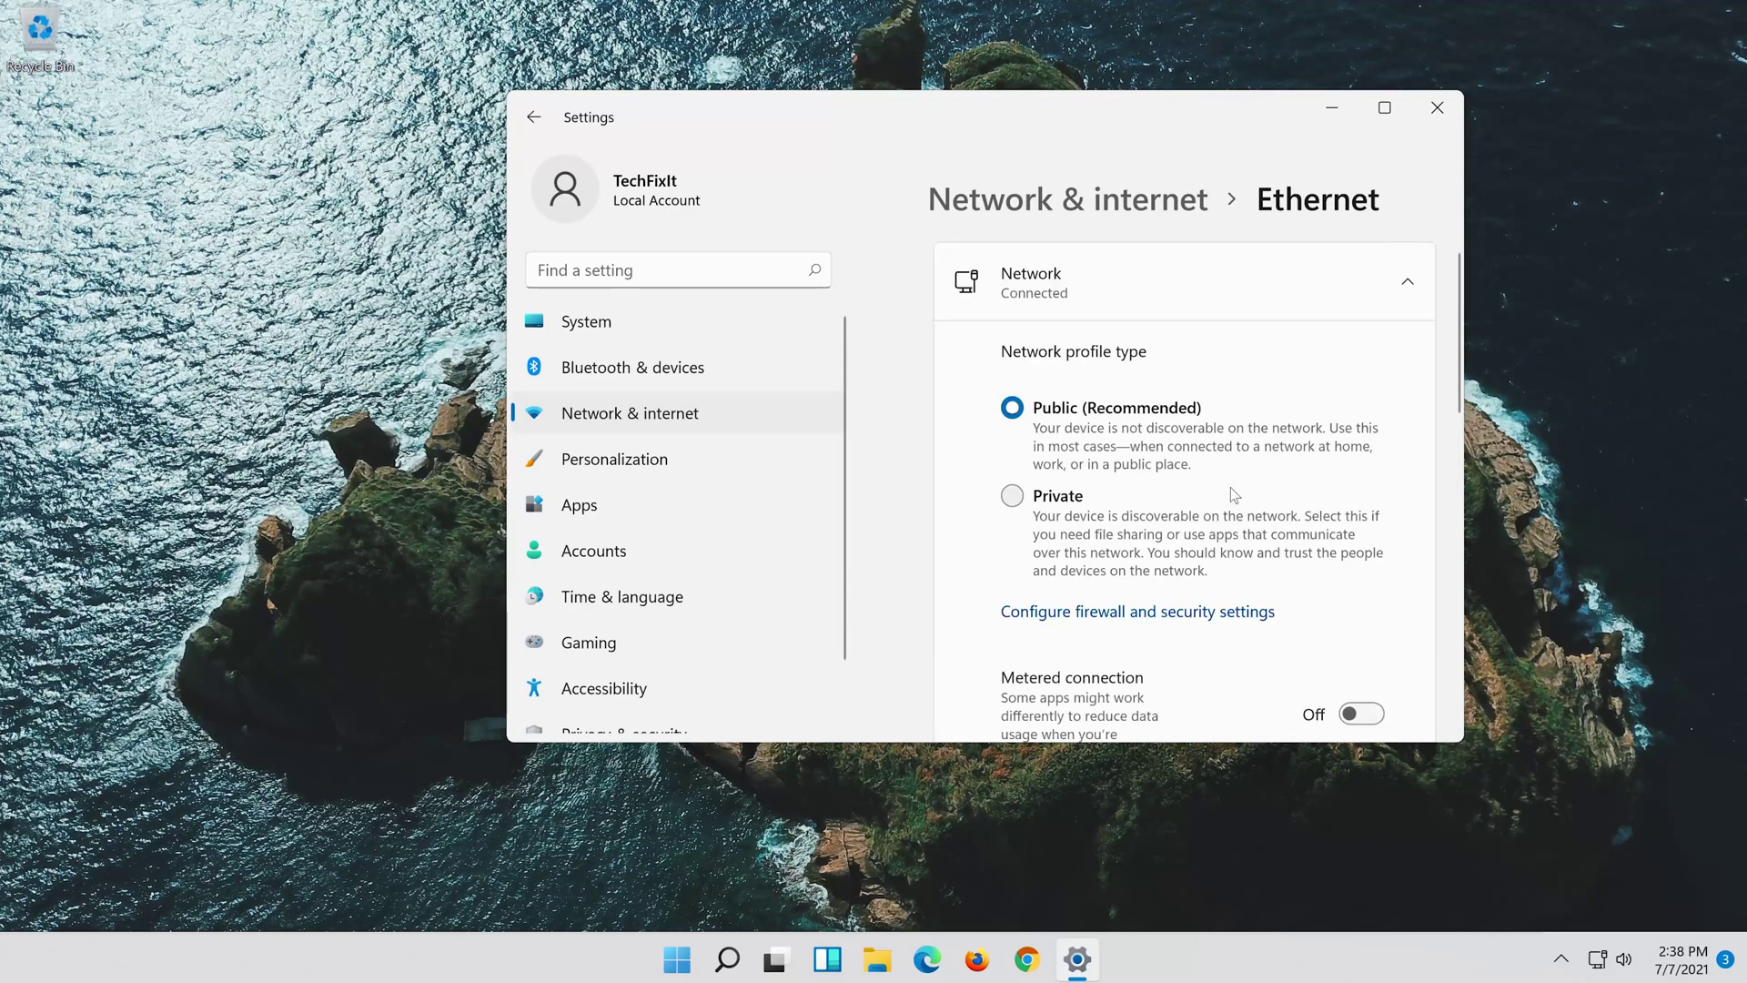
scroll(1230, 488, down, 3)
scroll(1230, 487, down, 2)
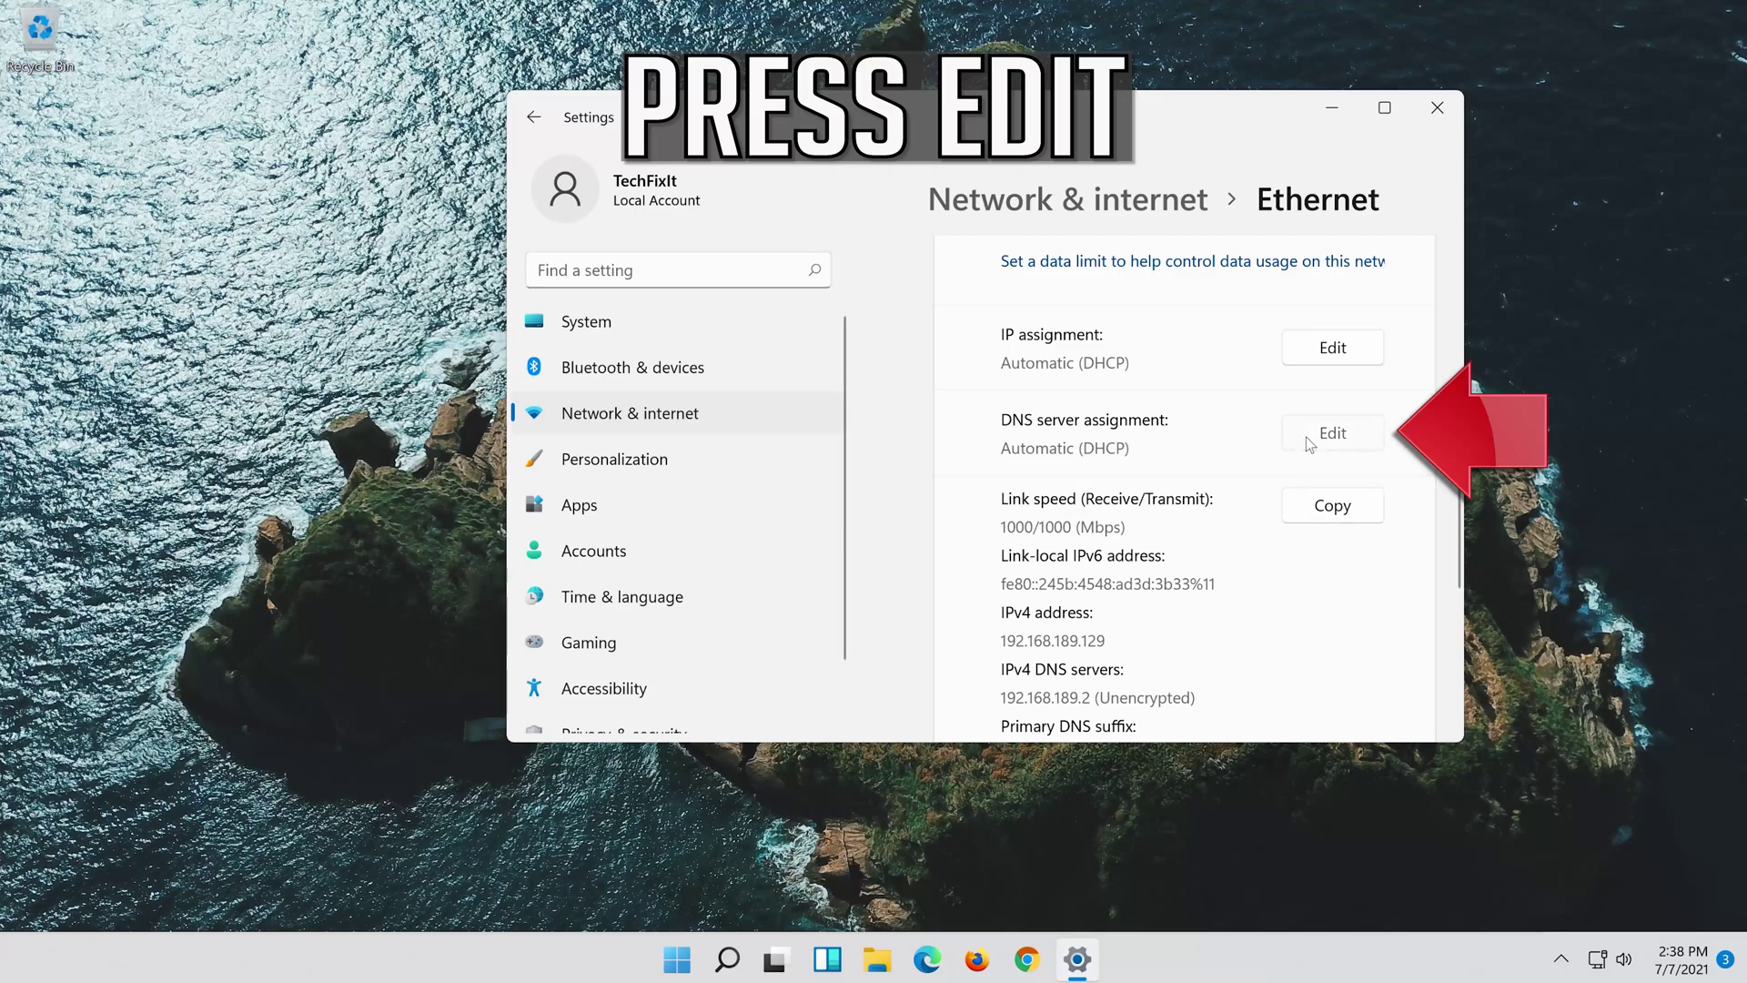
click(1306, 438)
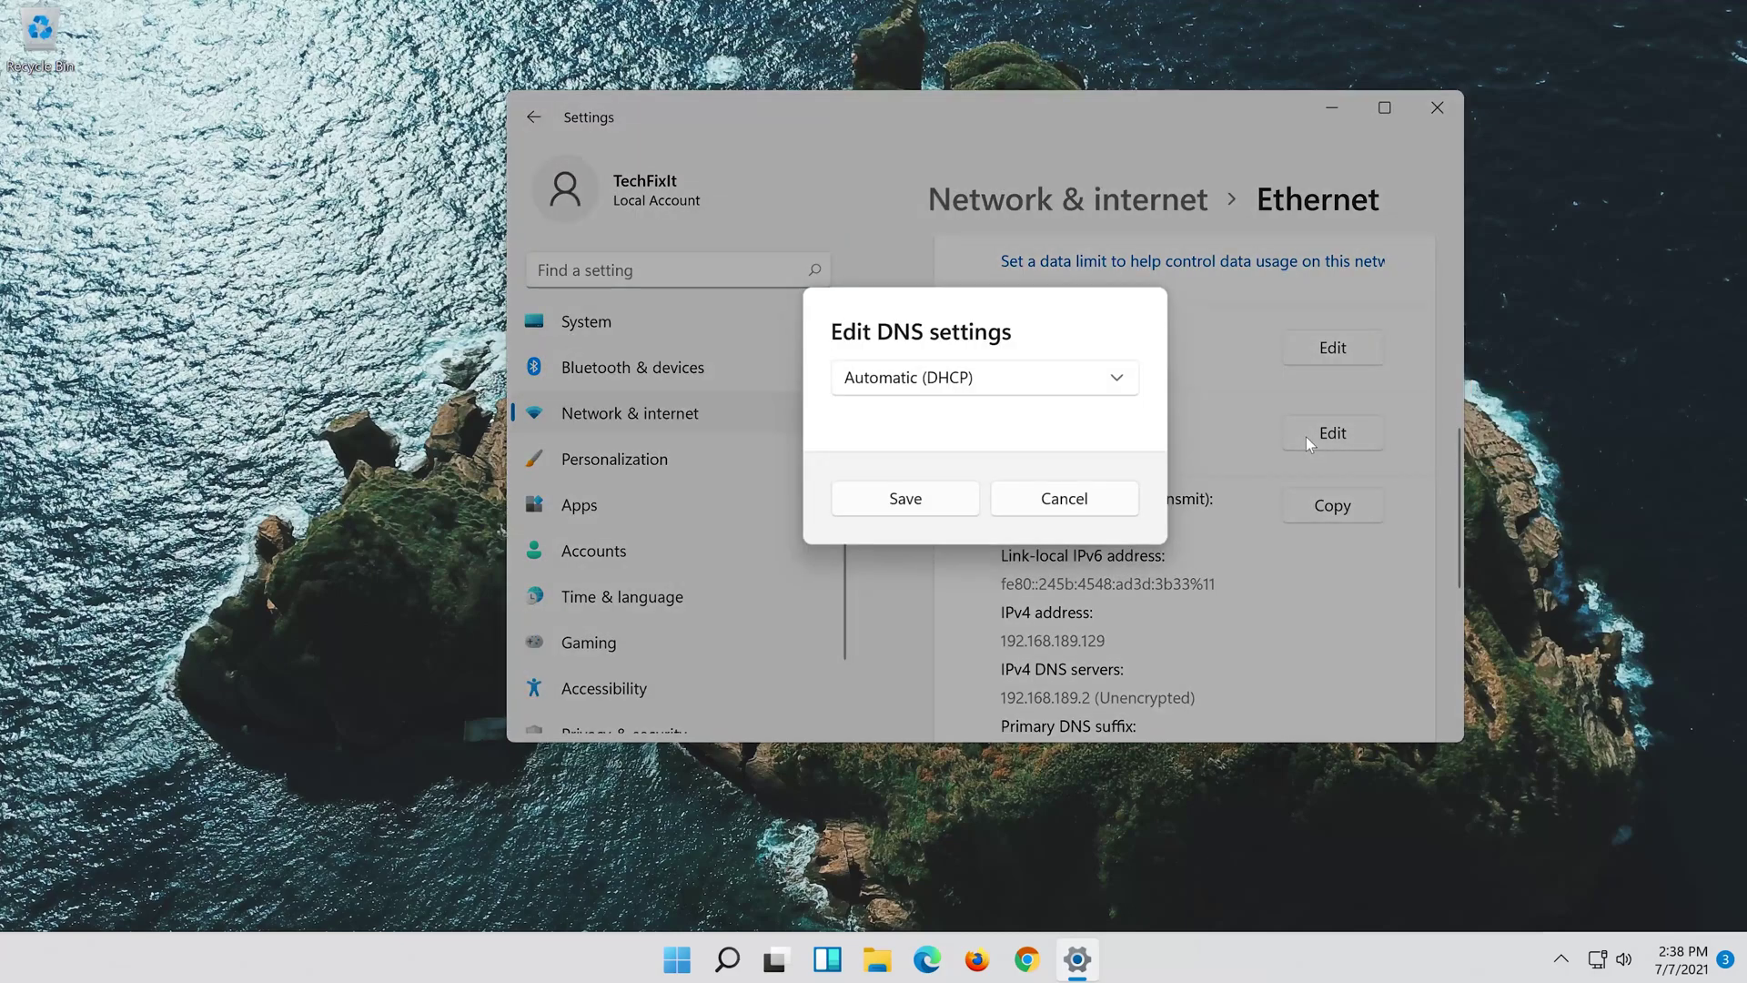
- Switch DNS to Manual, enable IPv4, enter preferred DNS 8.8.8.8 as encrypted preferred, unencrypted allowed
click(913, 388)
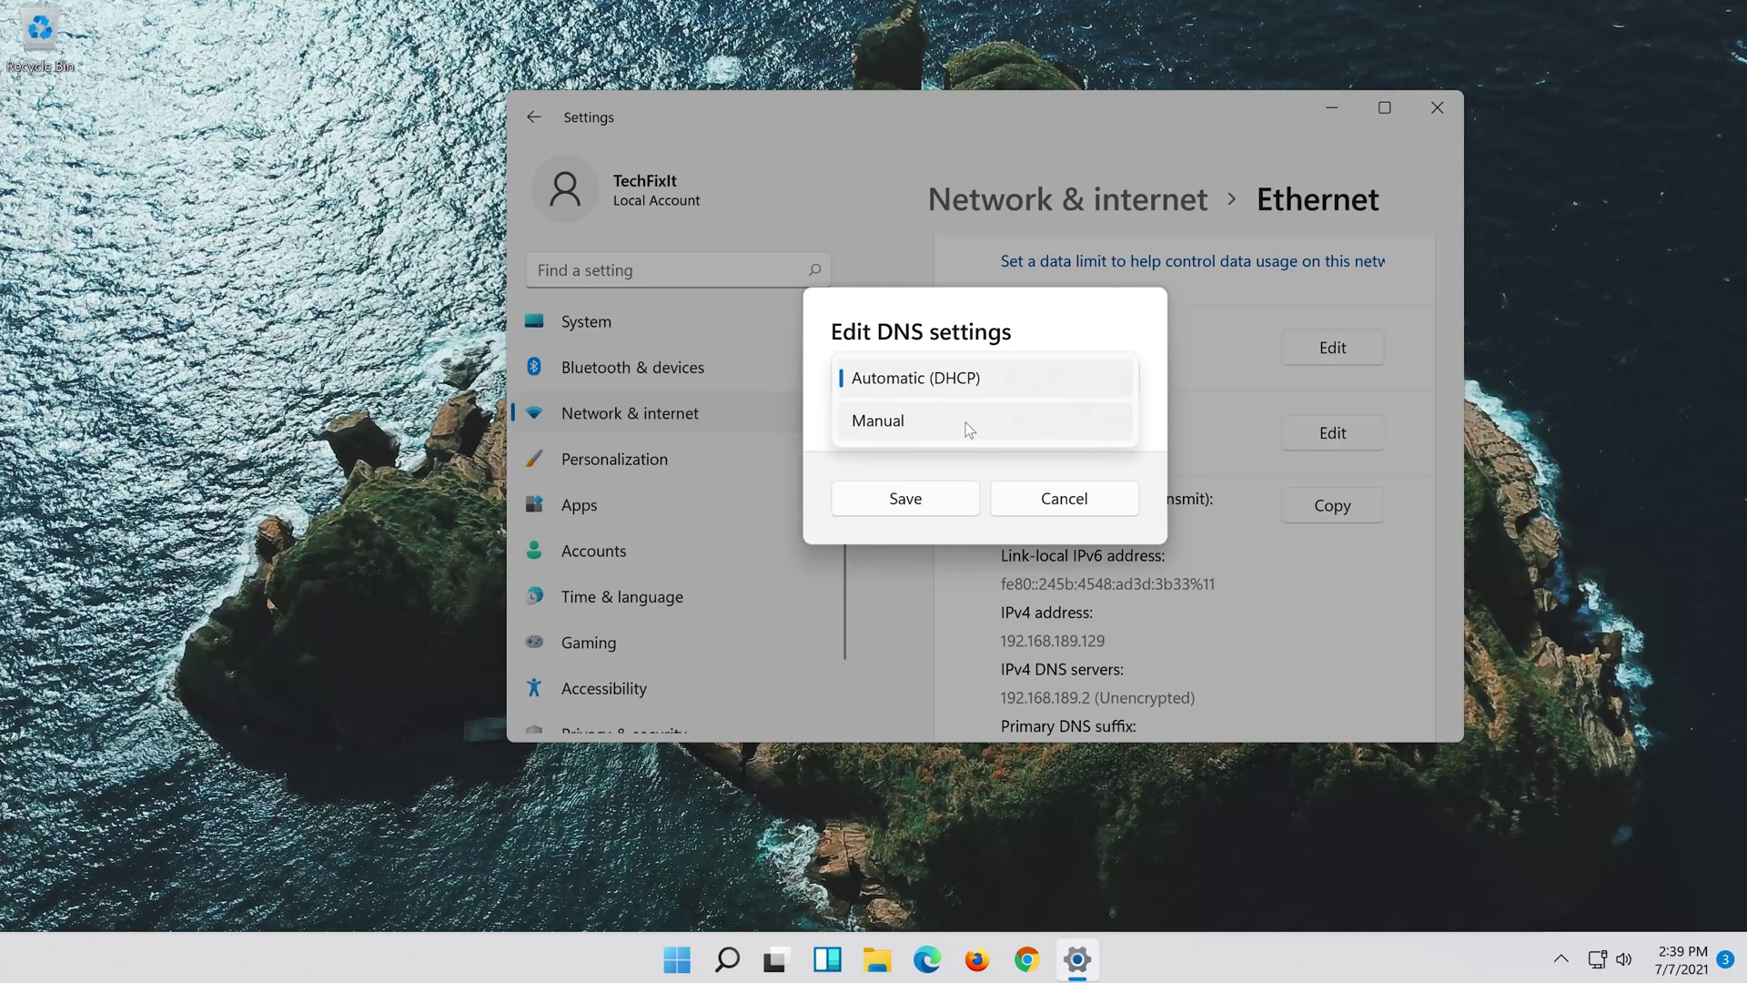
click(966, 426)
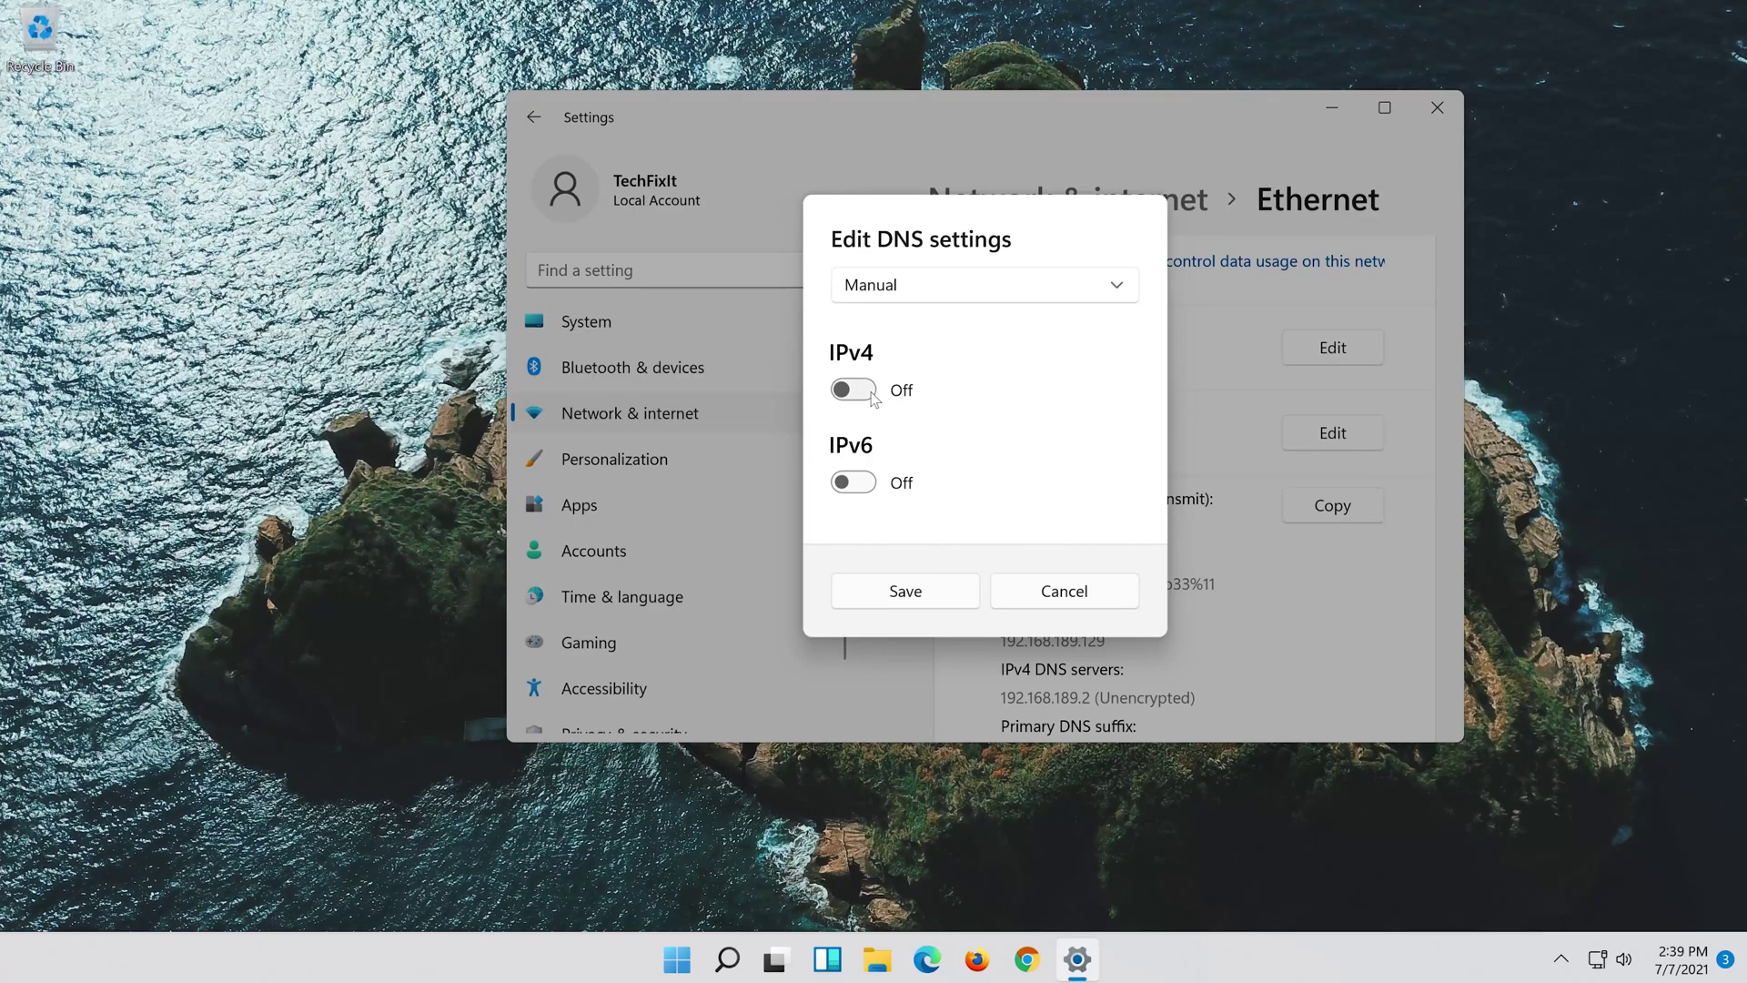
click(856, 390)
click(982, 368)
text(8.8)
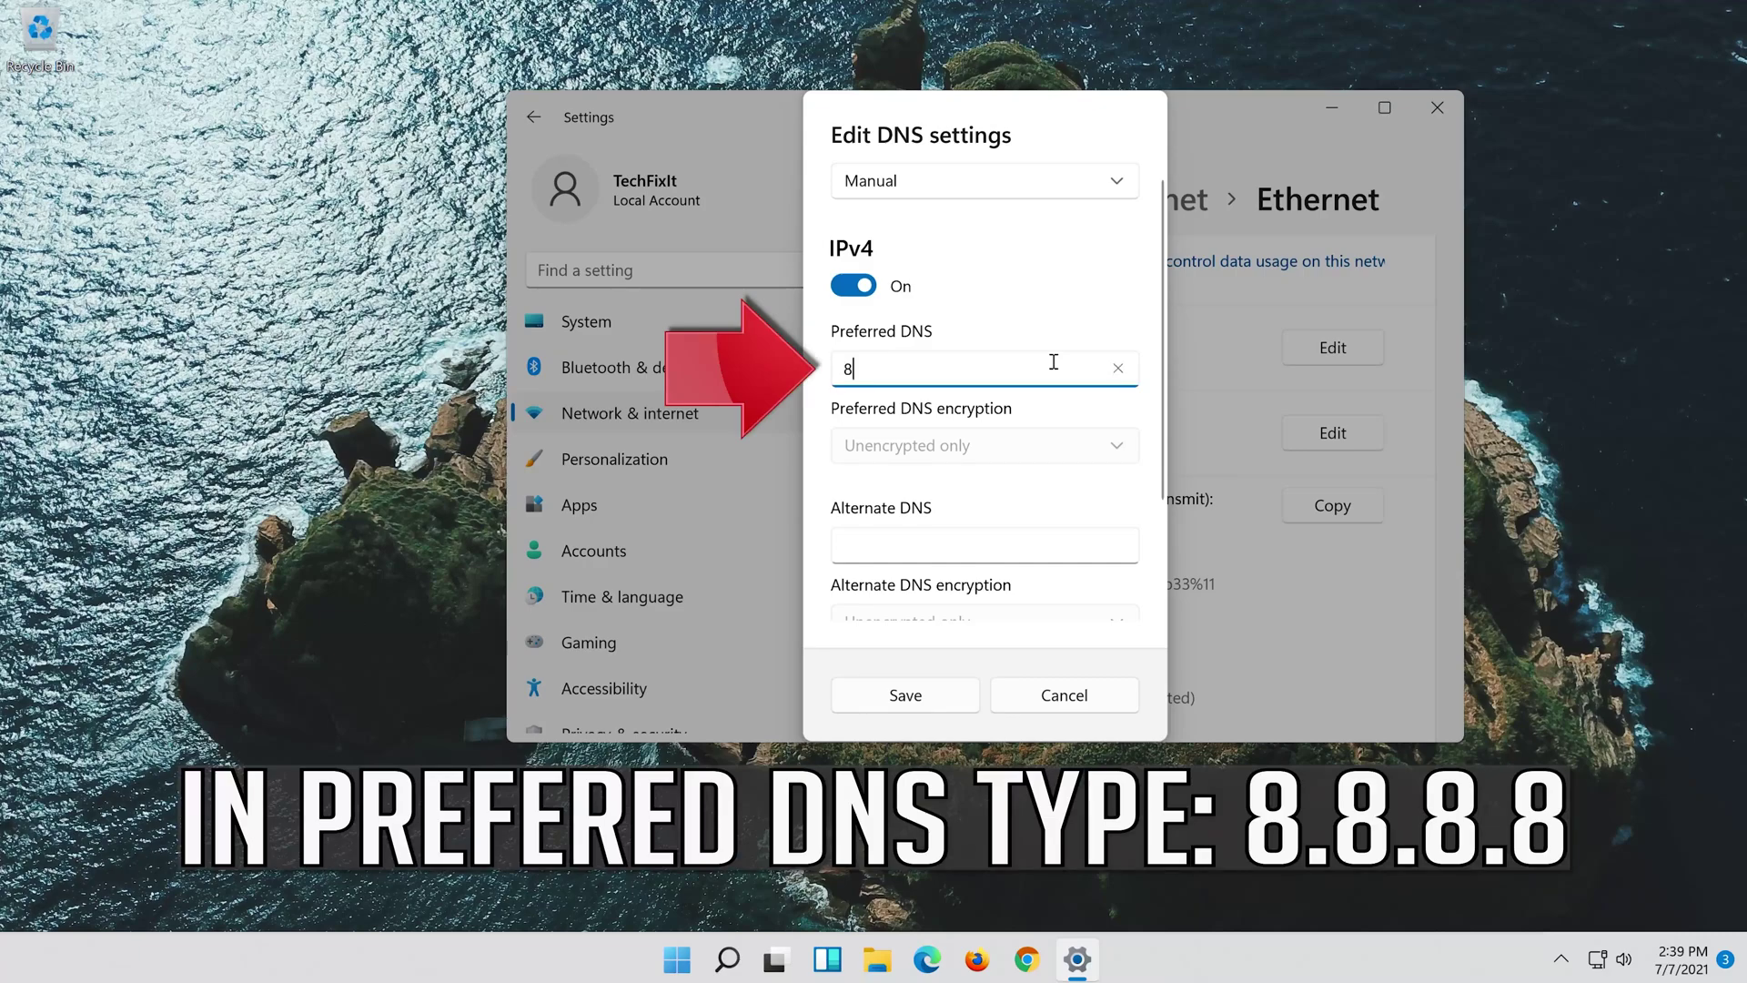
text(.8.8)
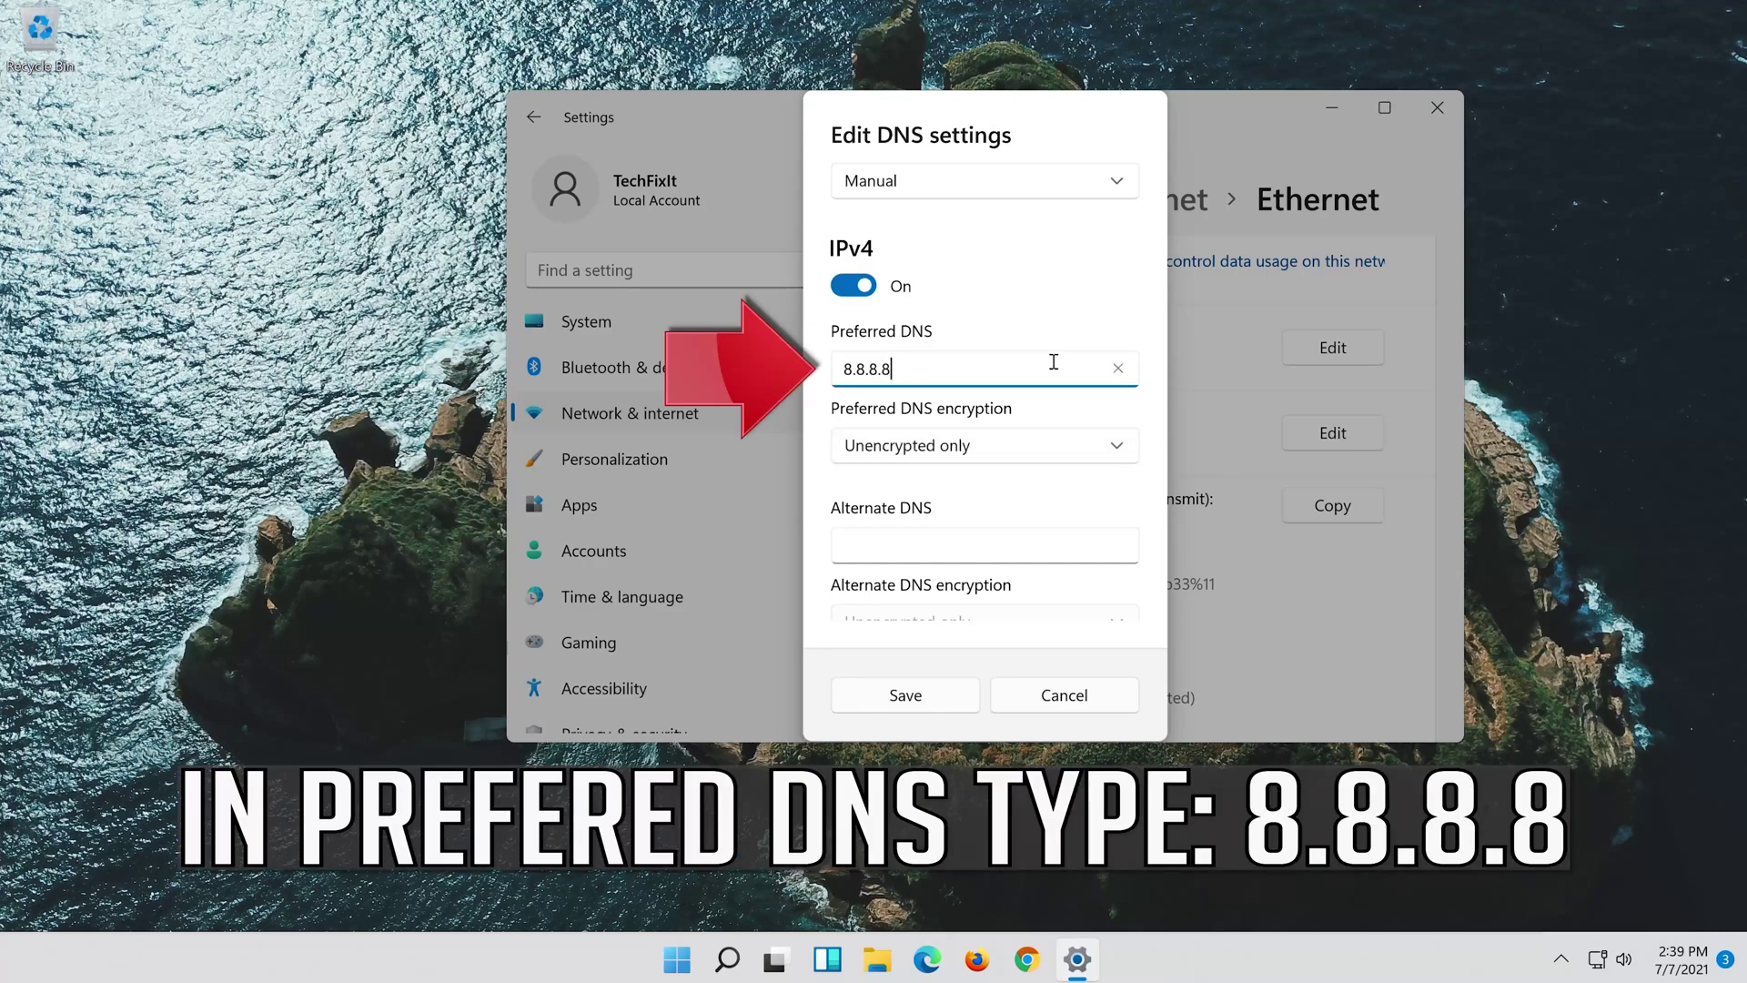
click(1117, 445)
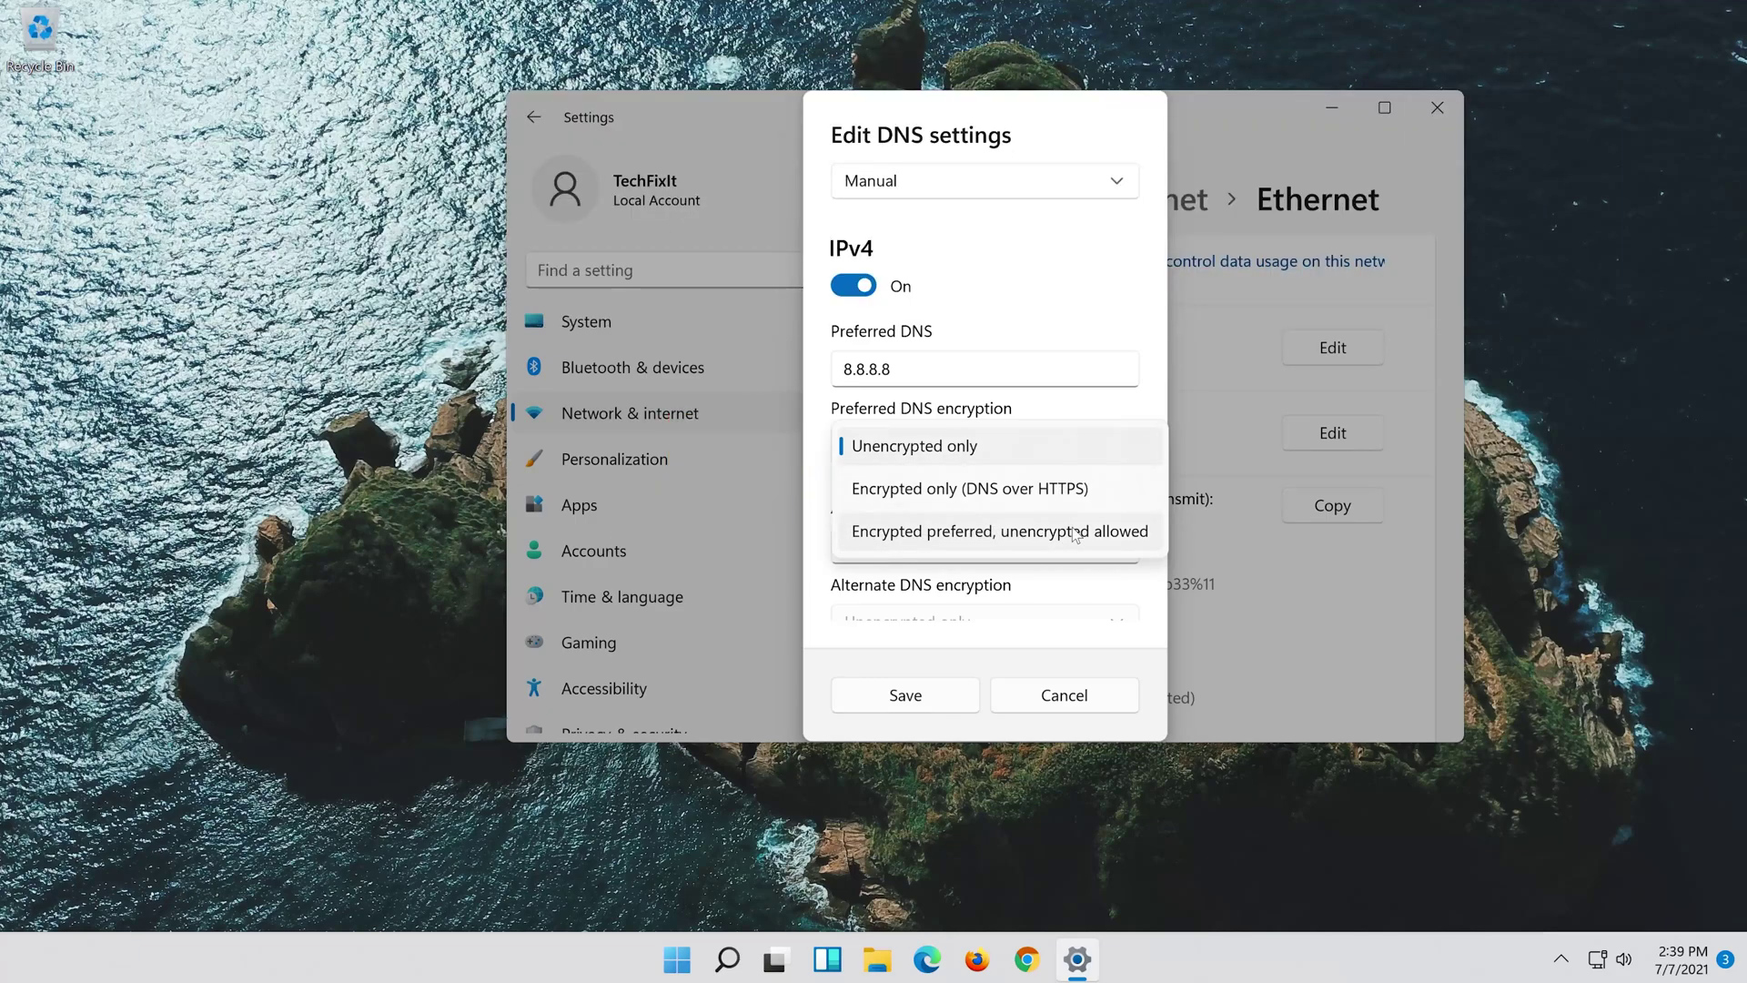
click(1074, 535)
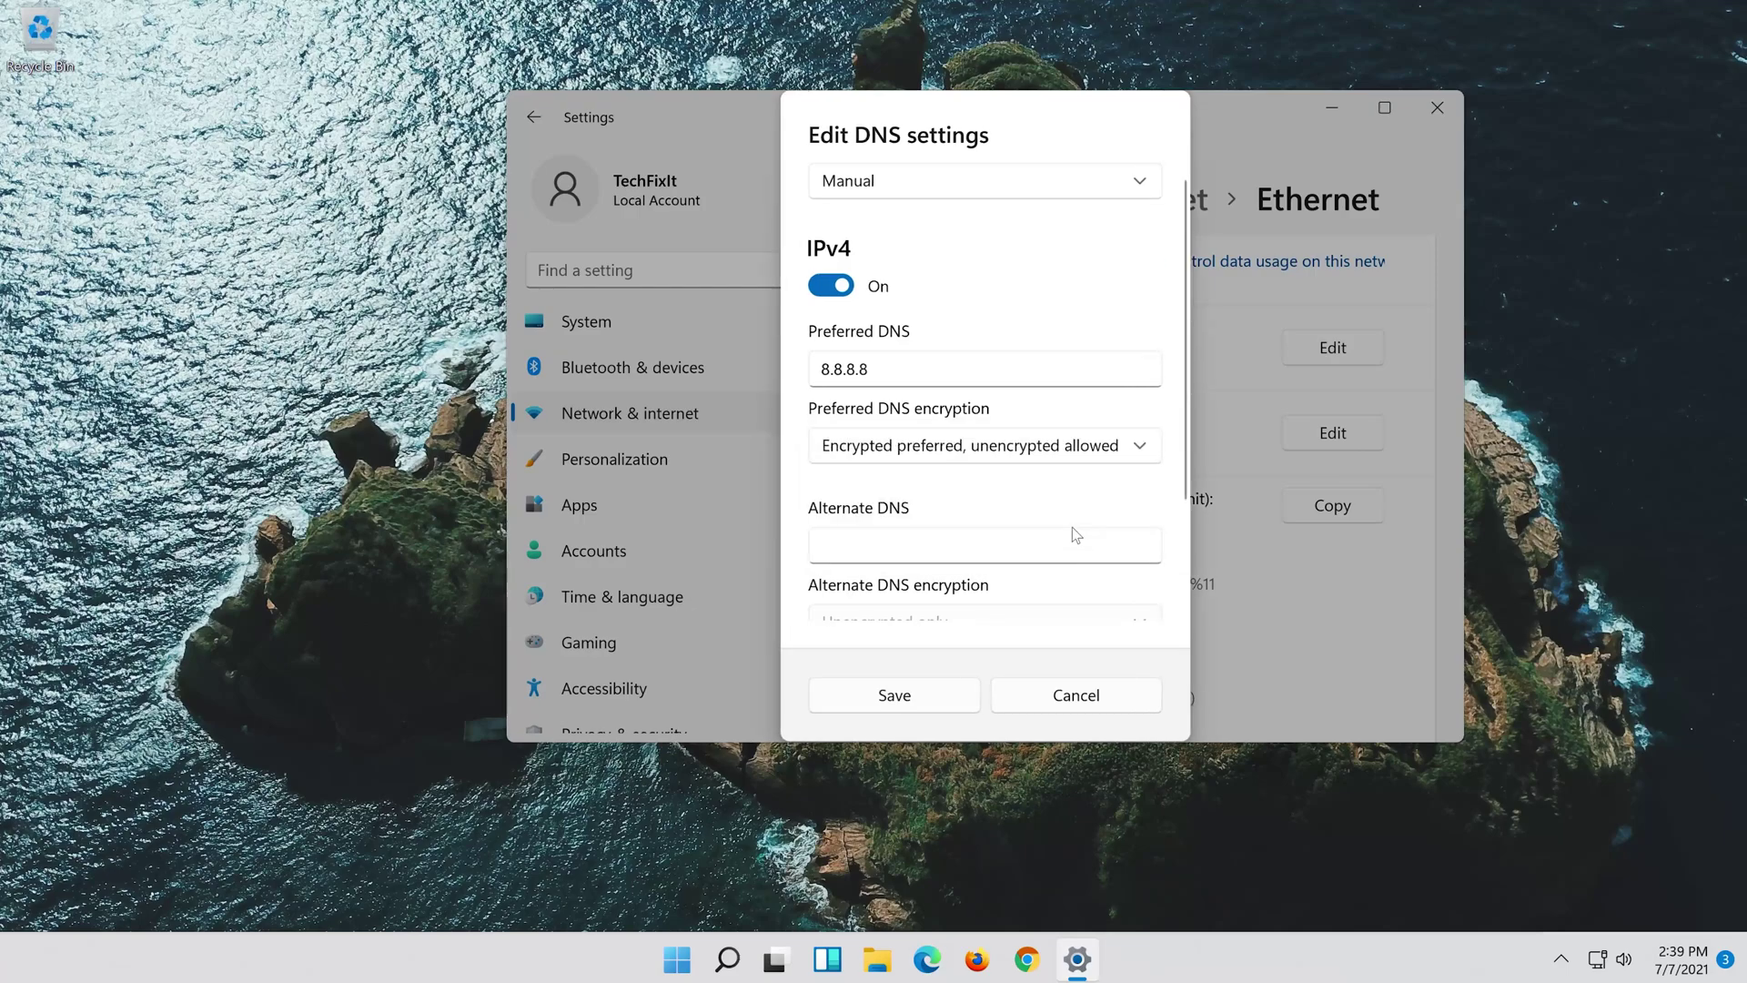
- Enter alternate DNS 8.8.4.4, also encrypted preferred, unencrypted allowed
click(1071, 536)
text(8.8.)
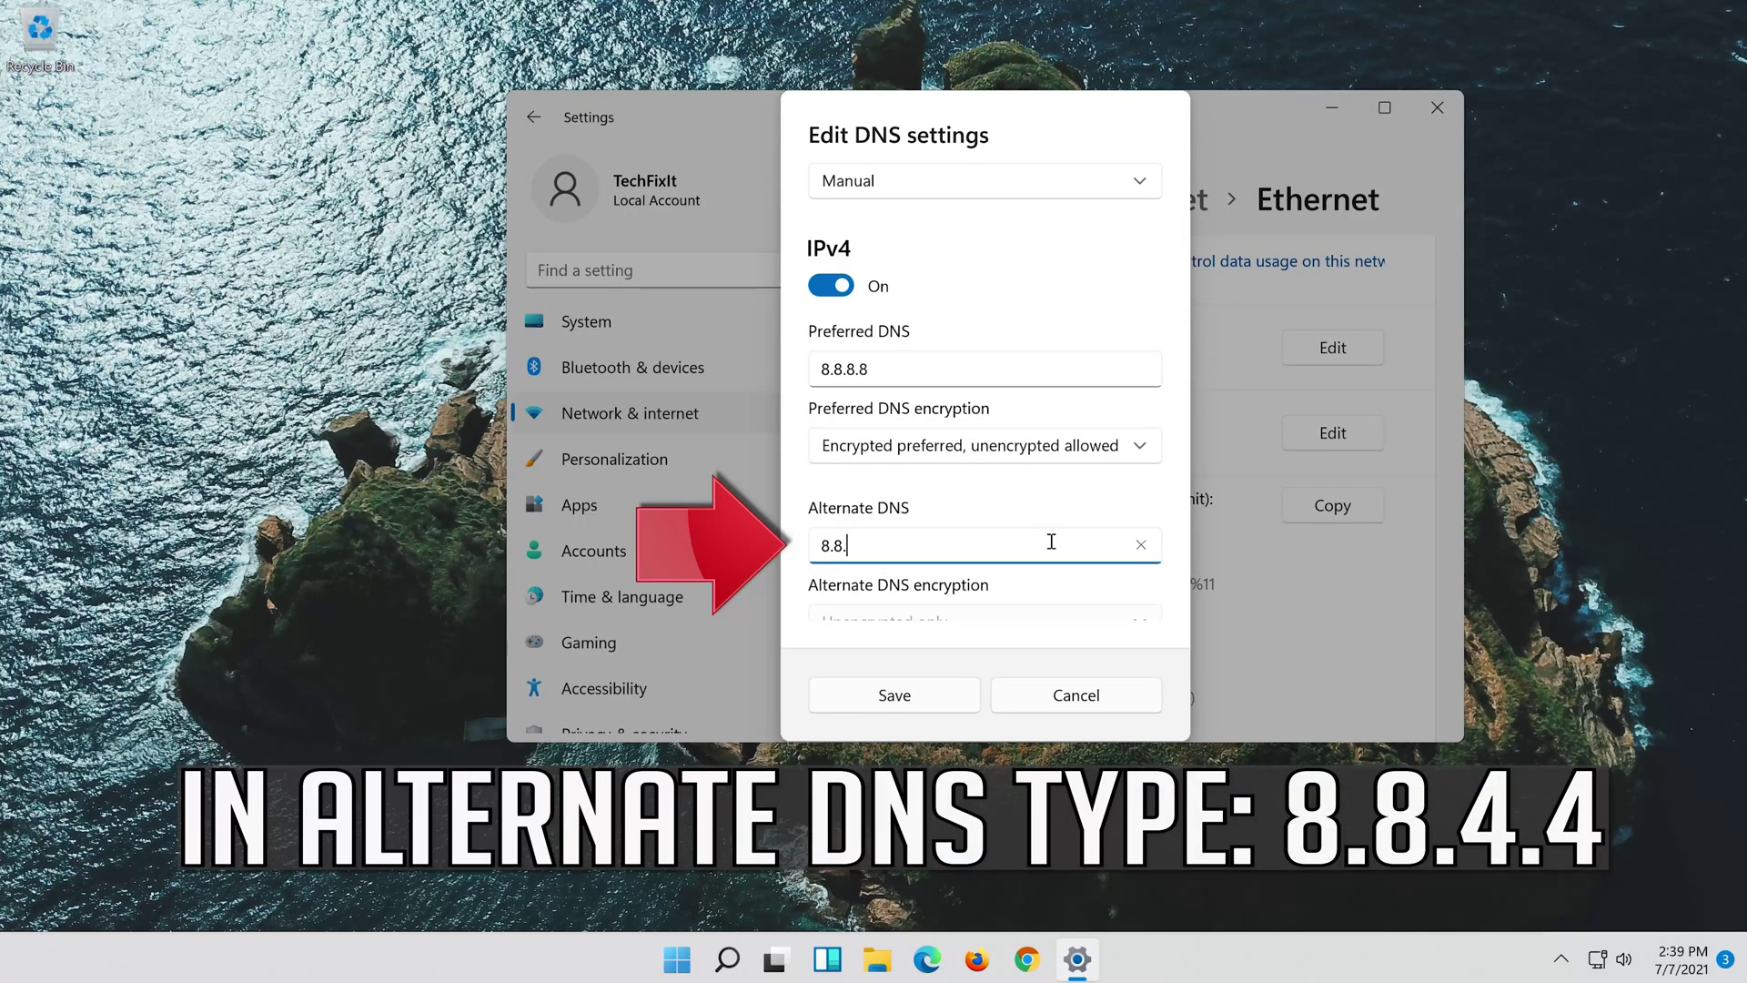
text(4.4)
scroll(1092, 519, down, 3)
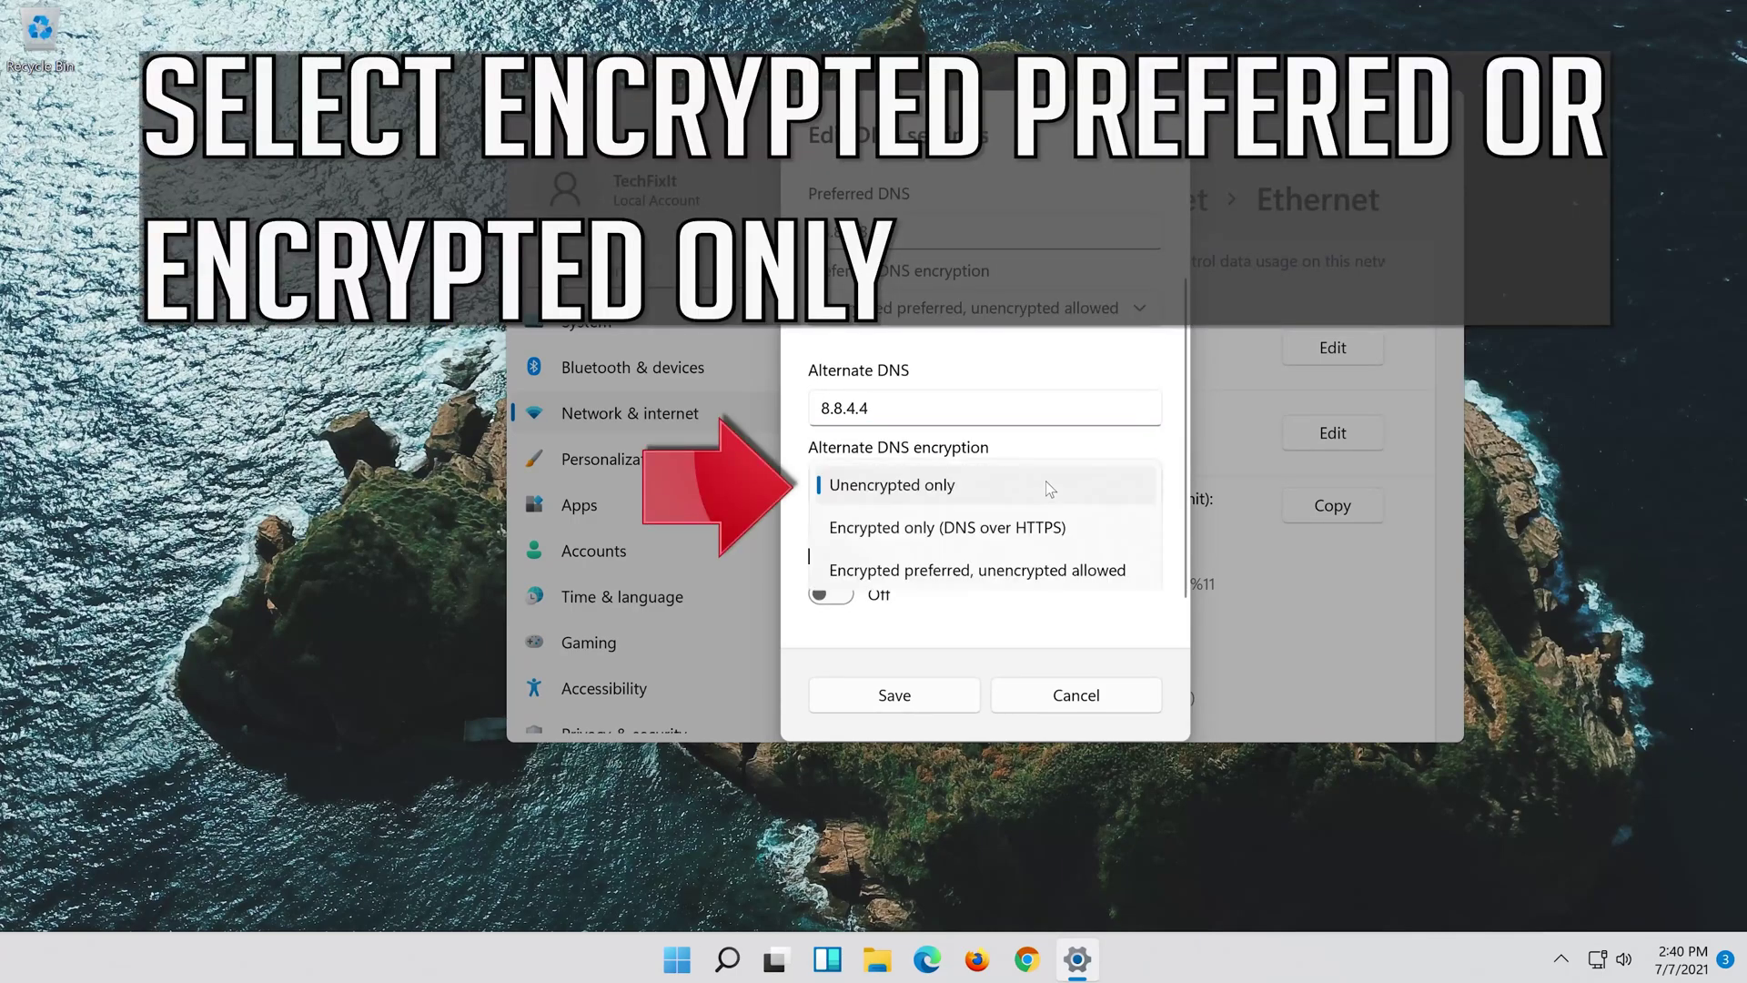
click(1052, 484)
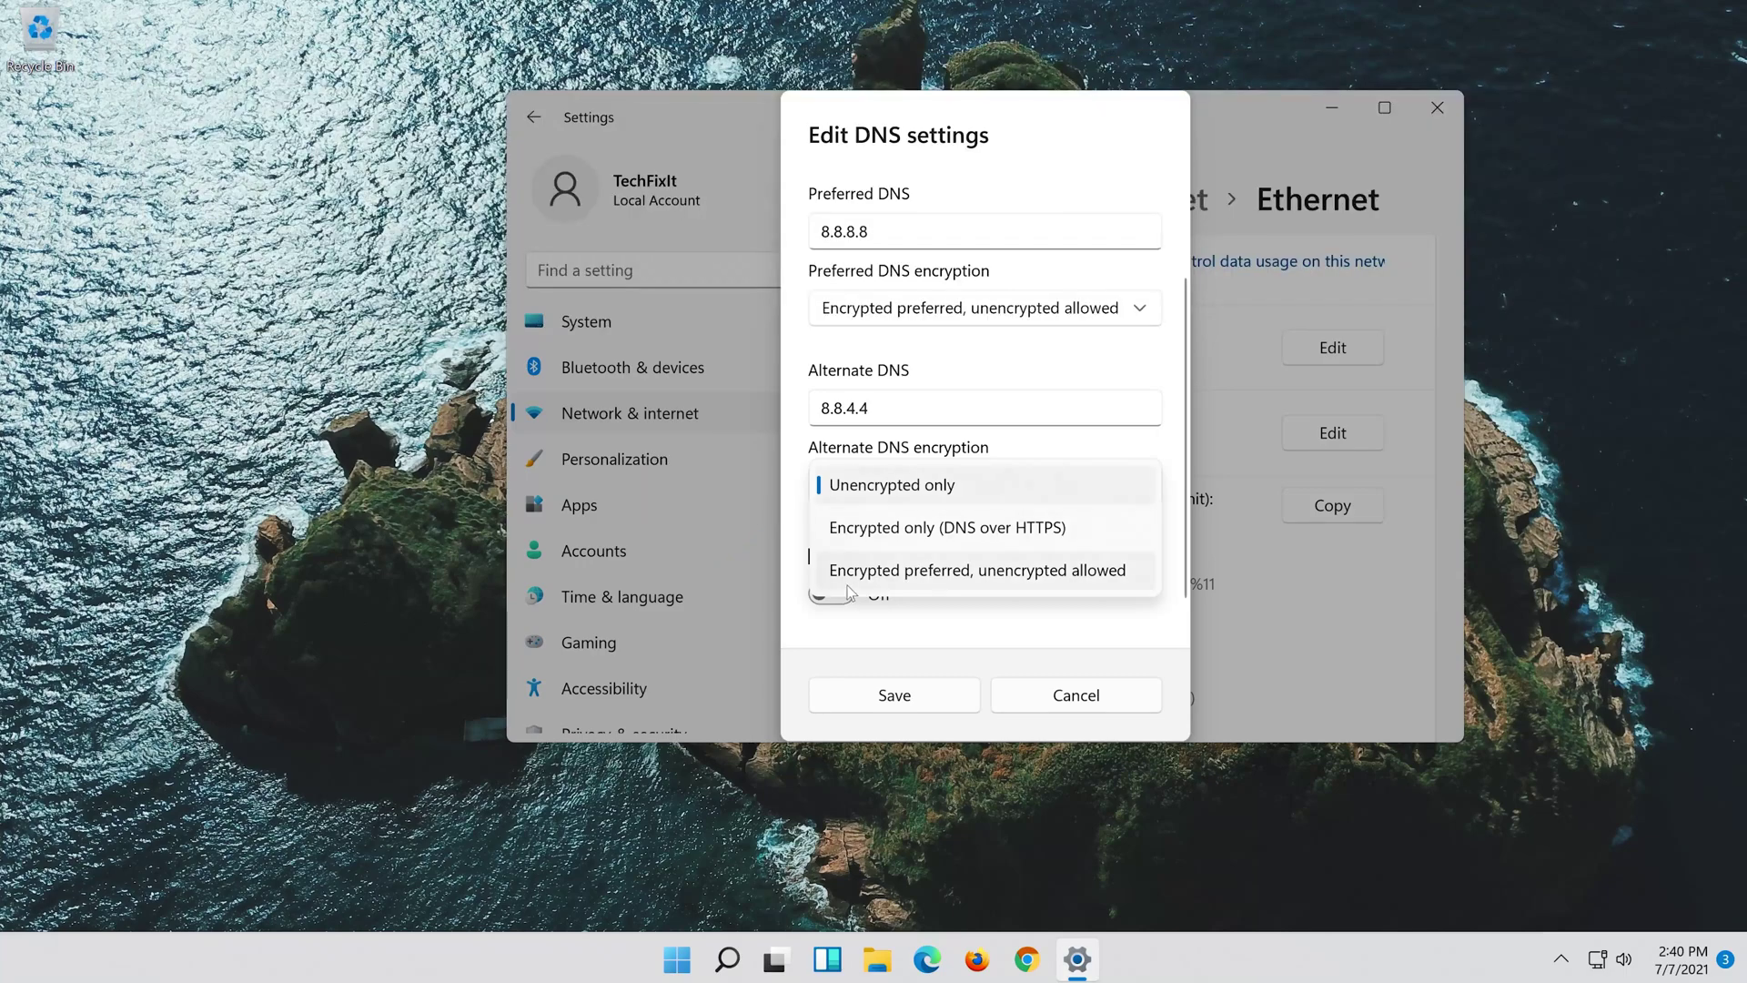
click(1030, 571)
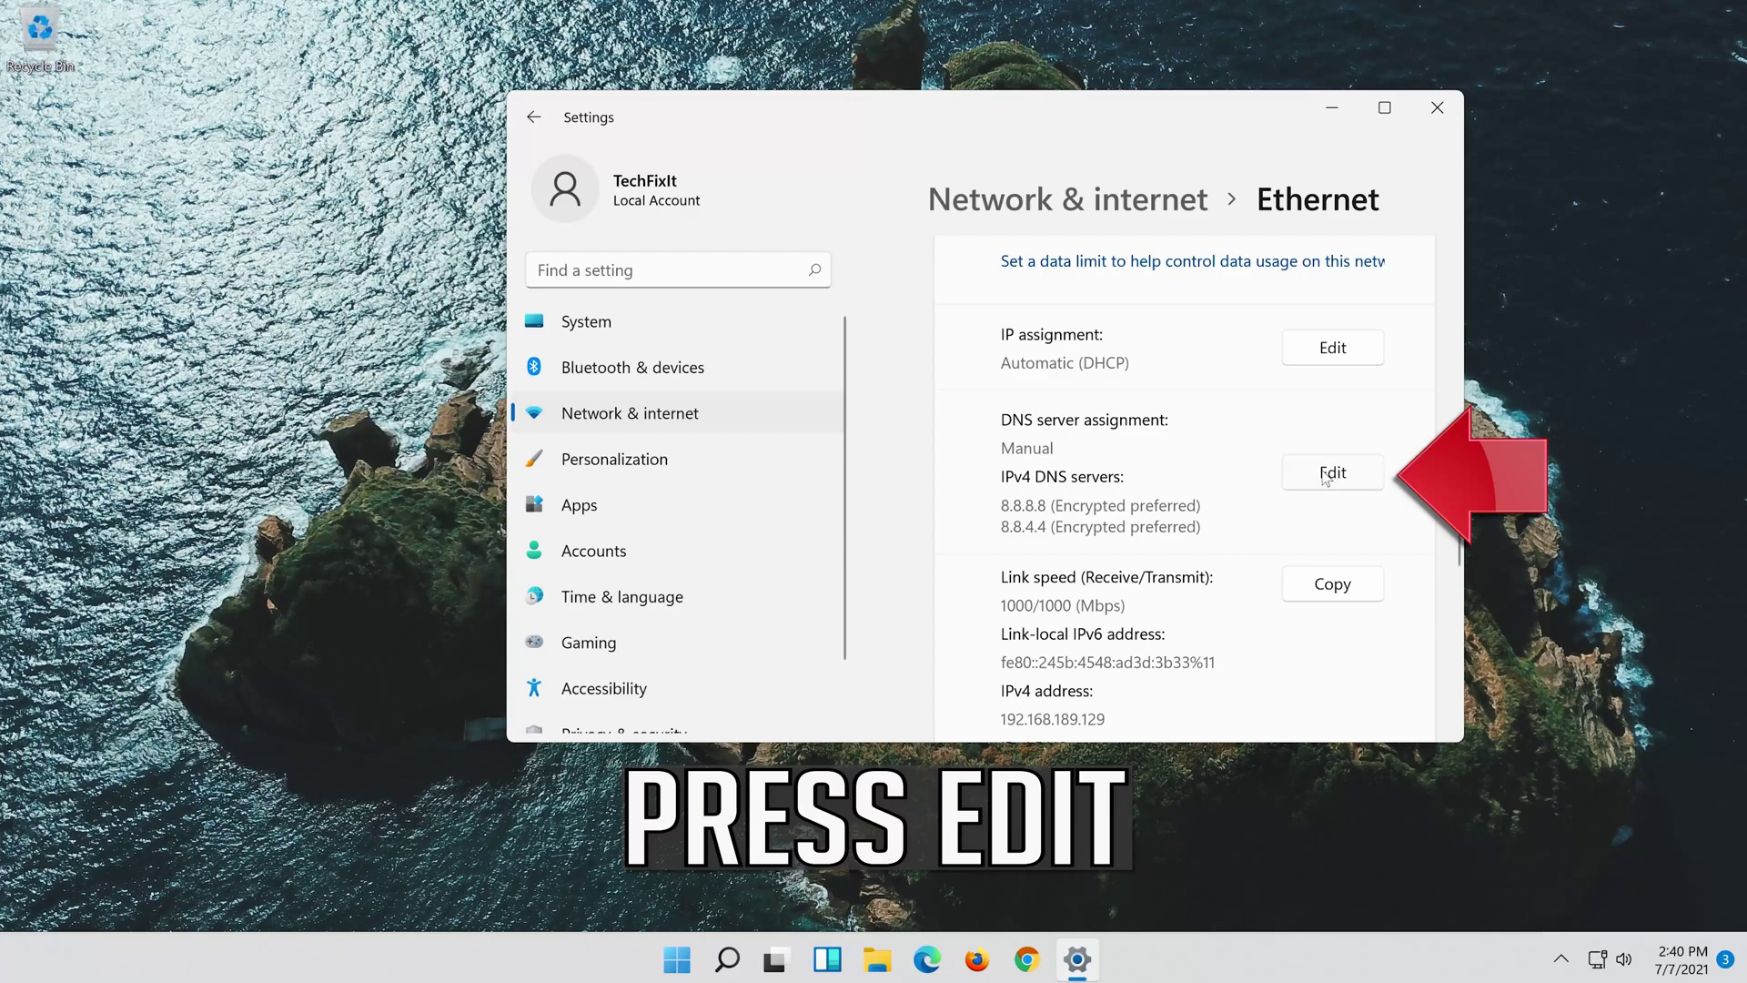
- Turn IPv4 manual DNS off, choose Automatic (DHCP) and save
click(1328, 479)
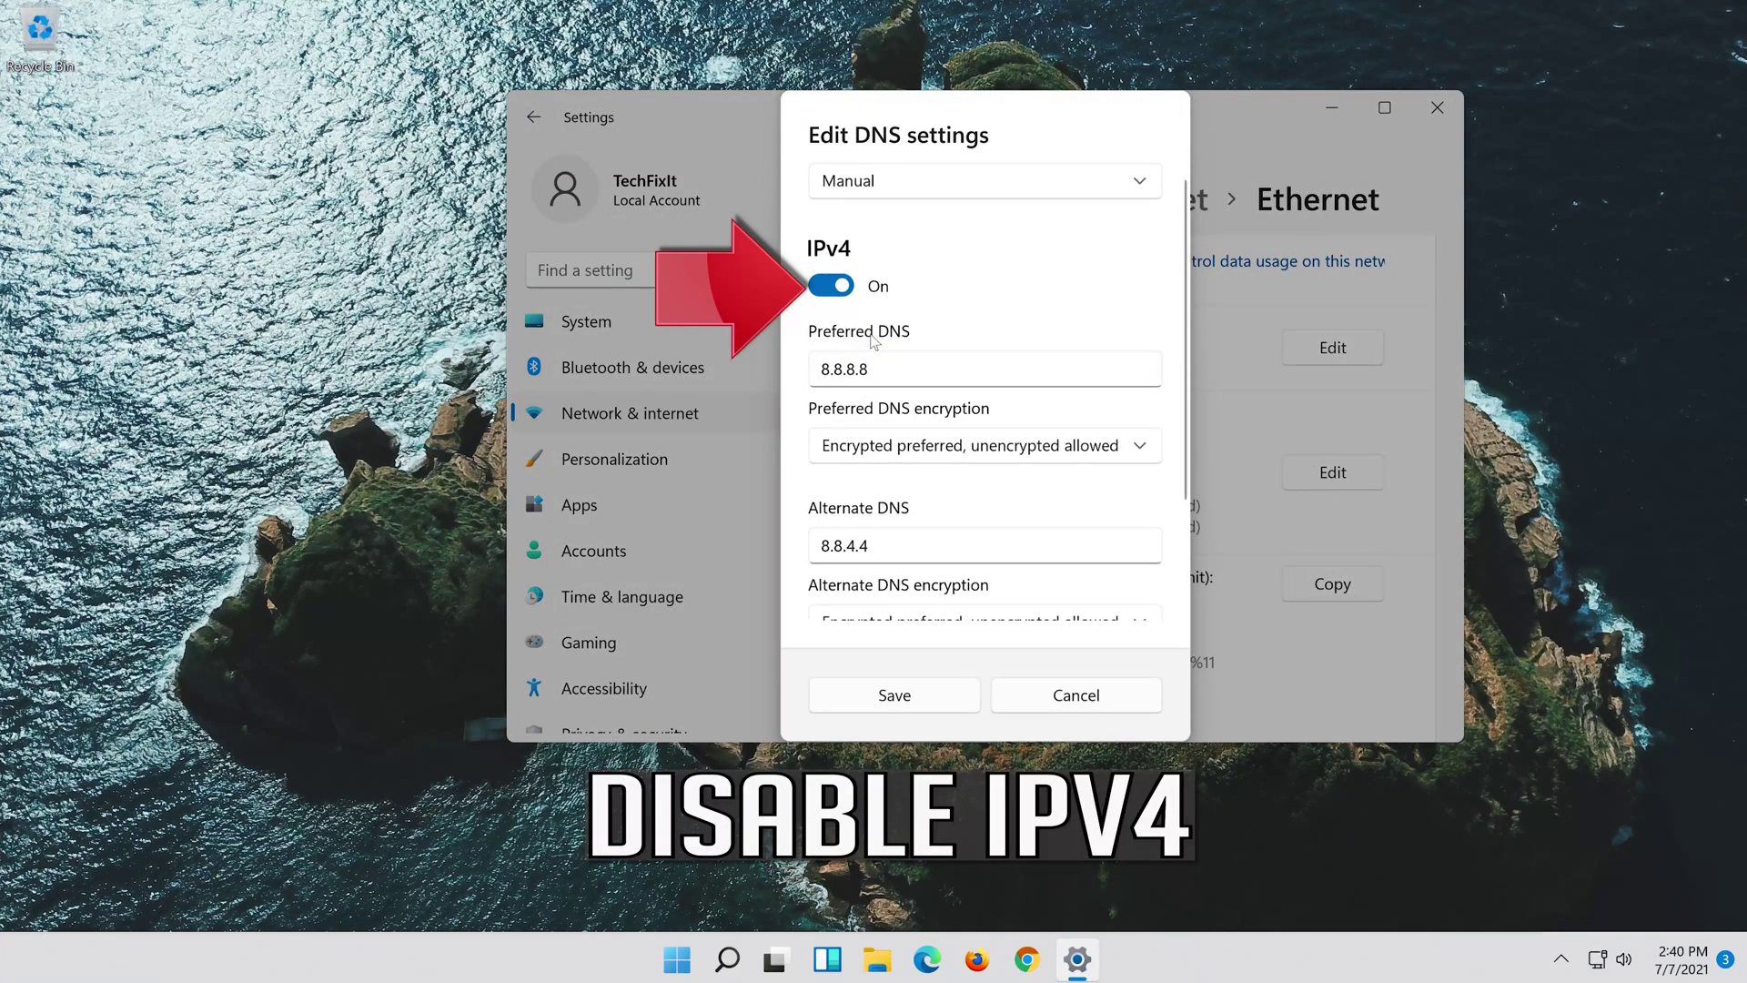
click(846, 287)
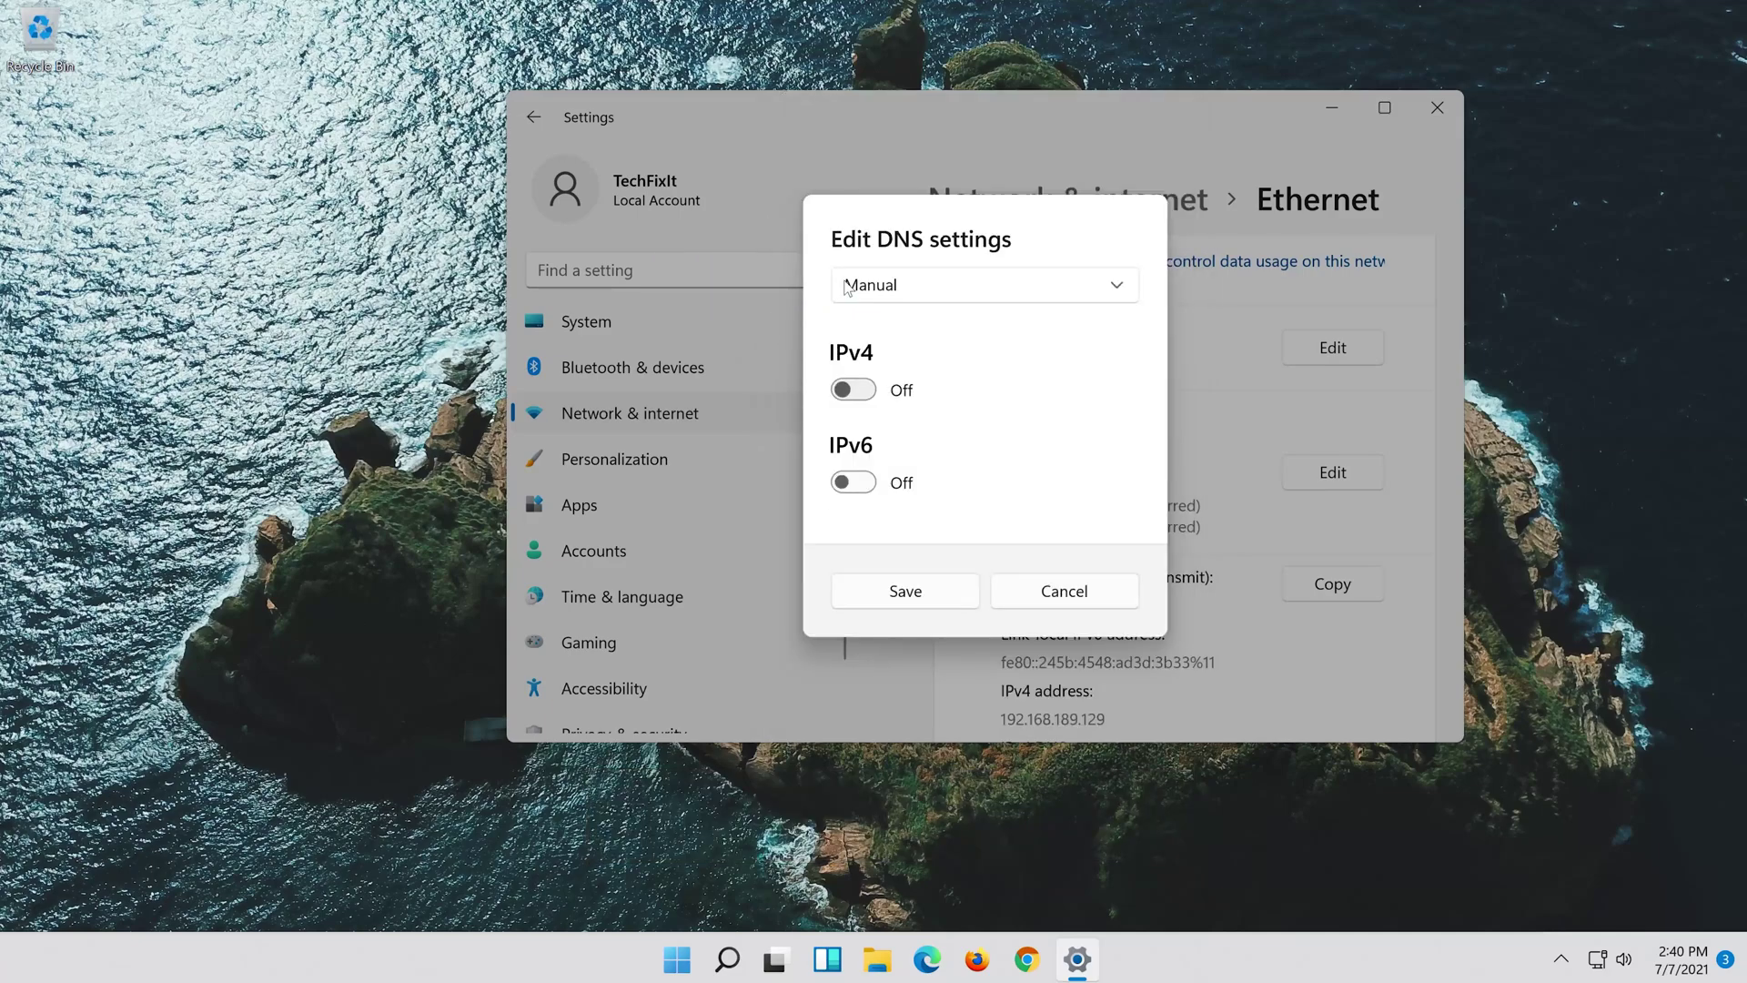
click(979, 284)
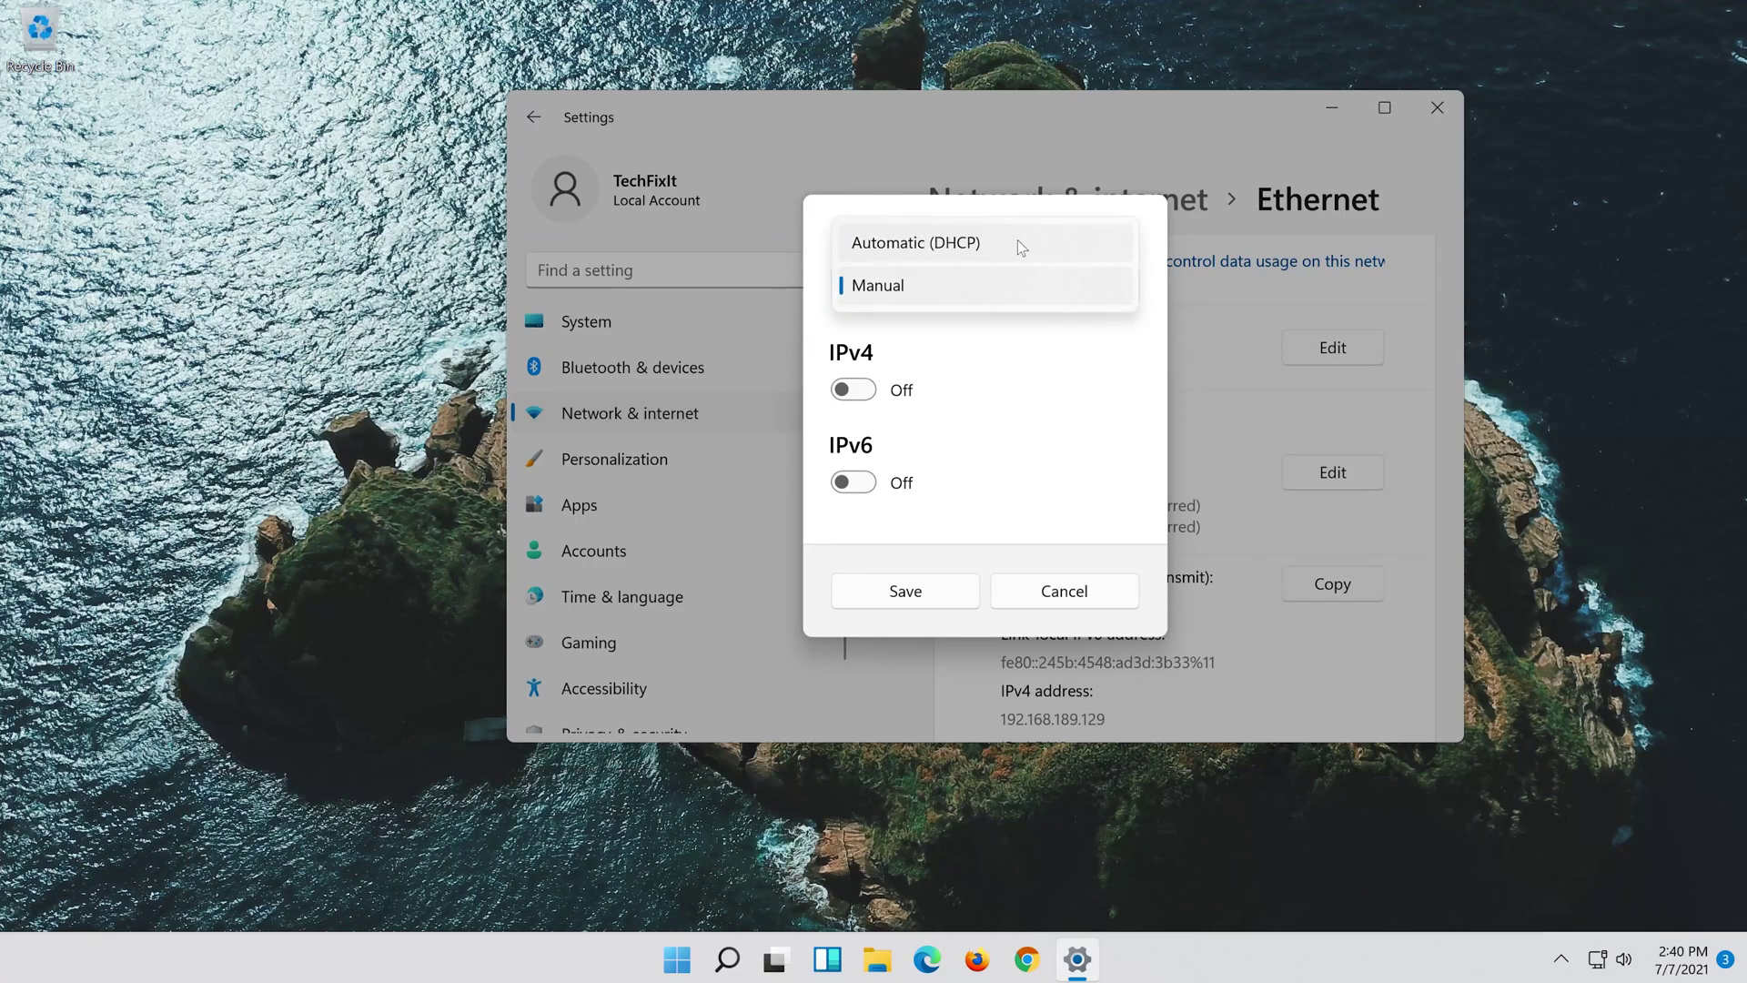
click(1018, 240)
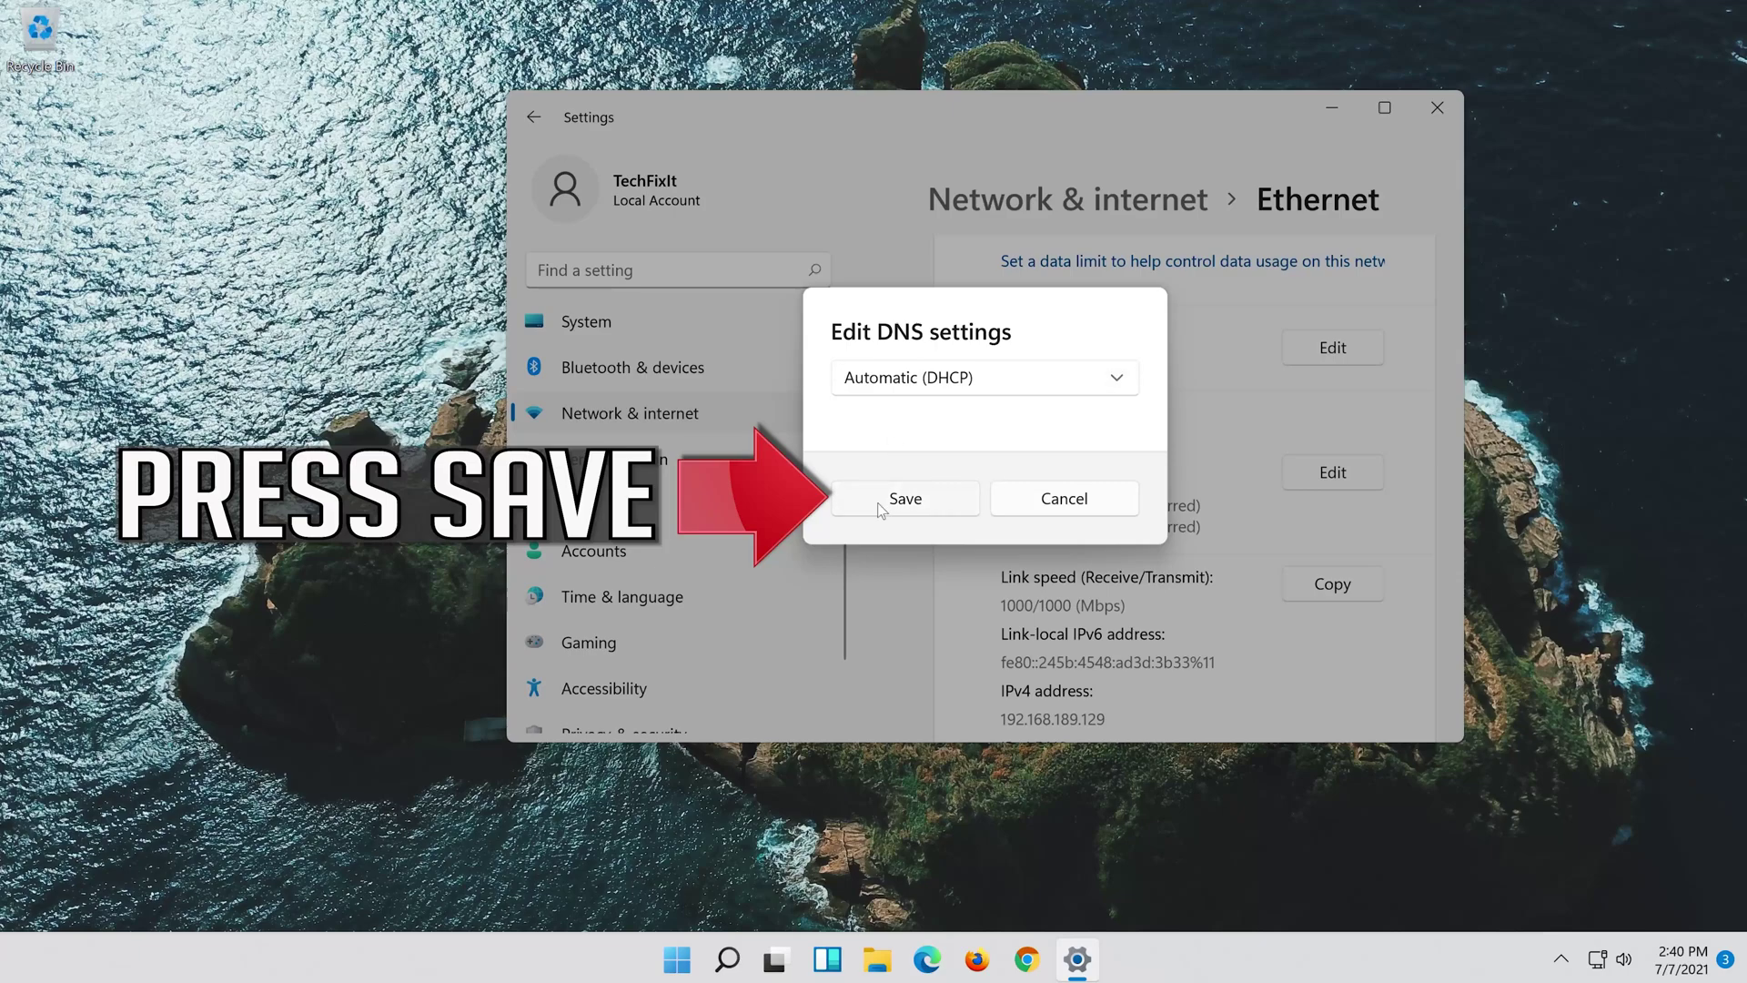
click(904, 500)
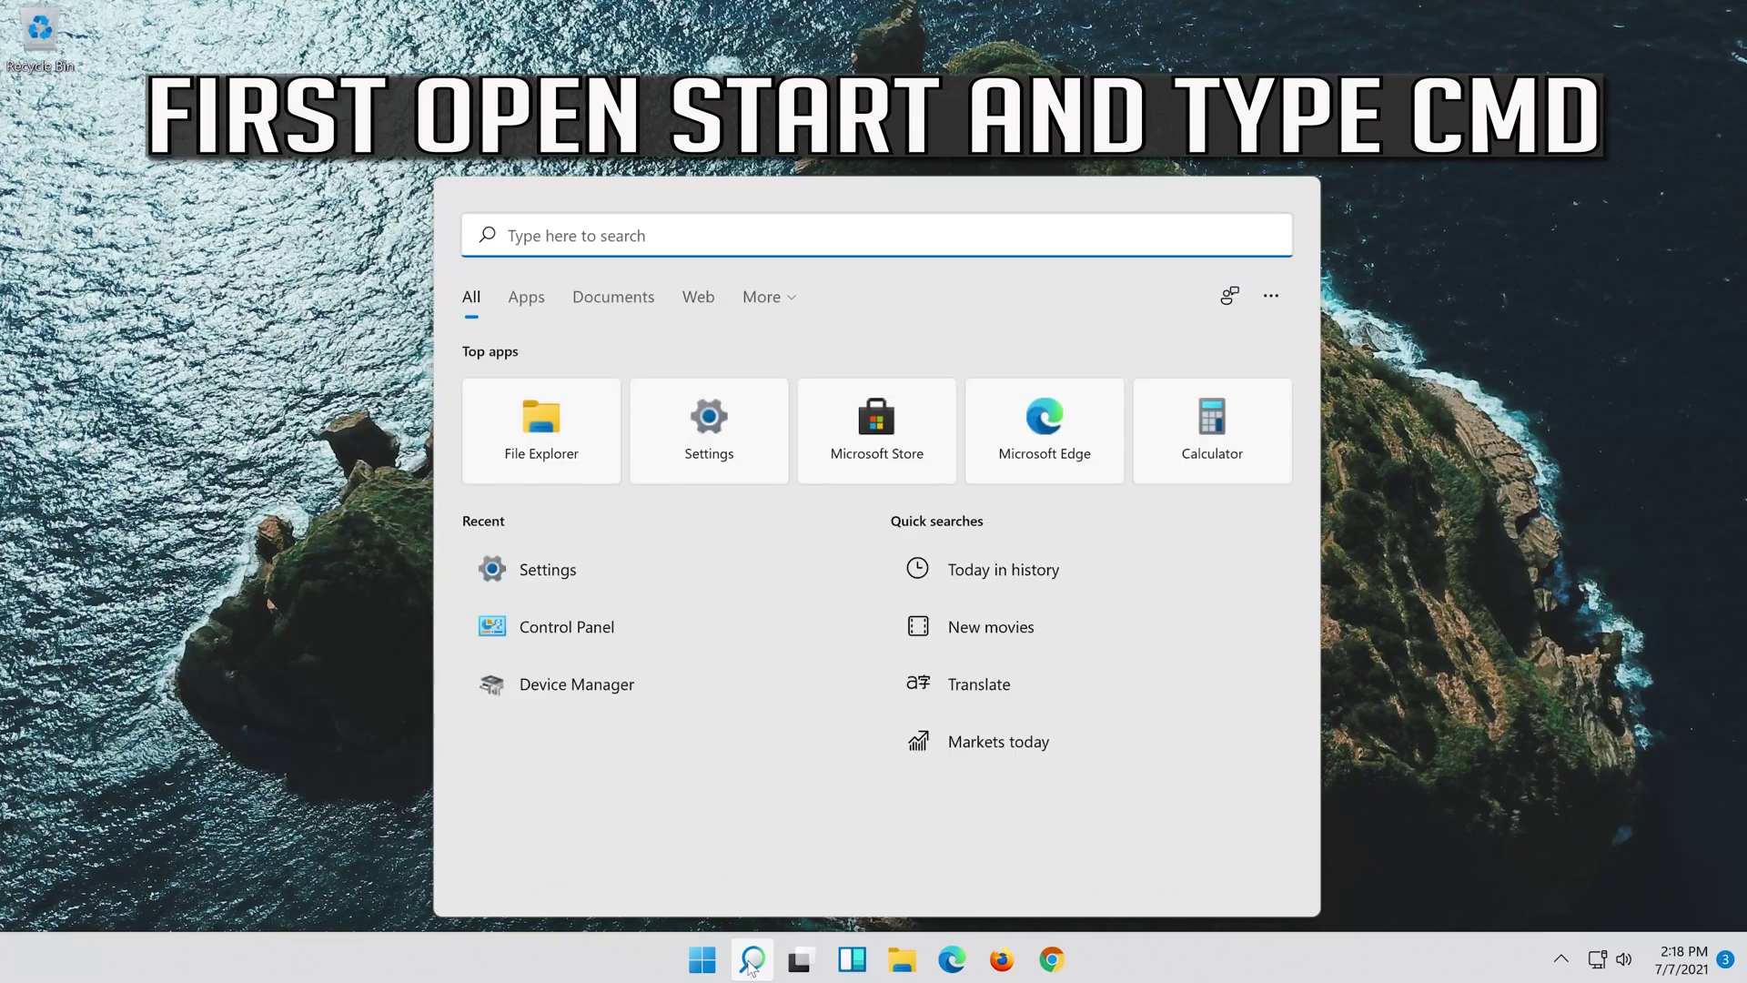
text(cmd)
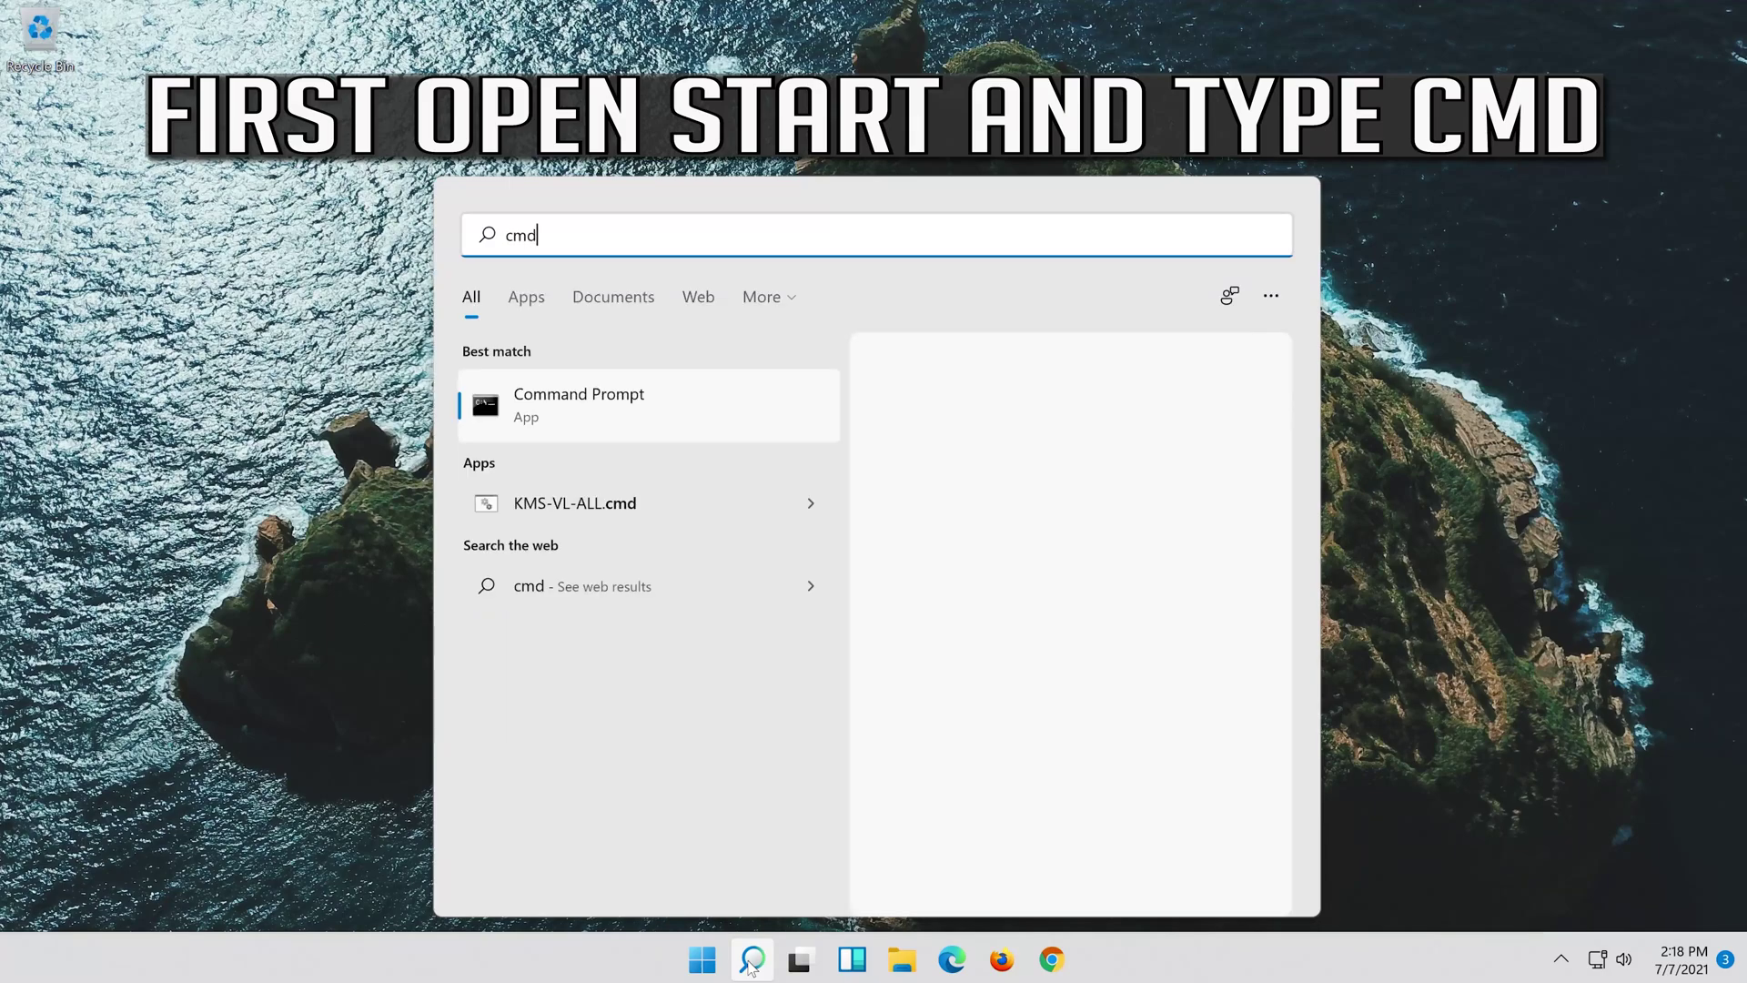
- Run Command Prompt as administrator from the 'cmd' search result
right_click(721, 408)
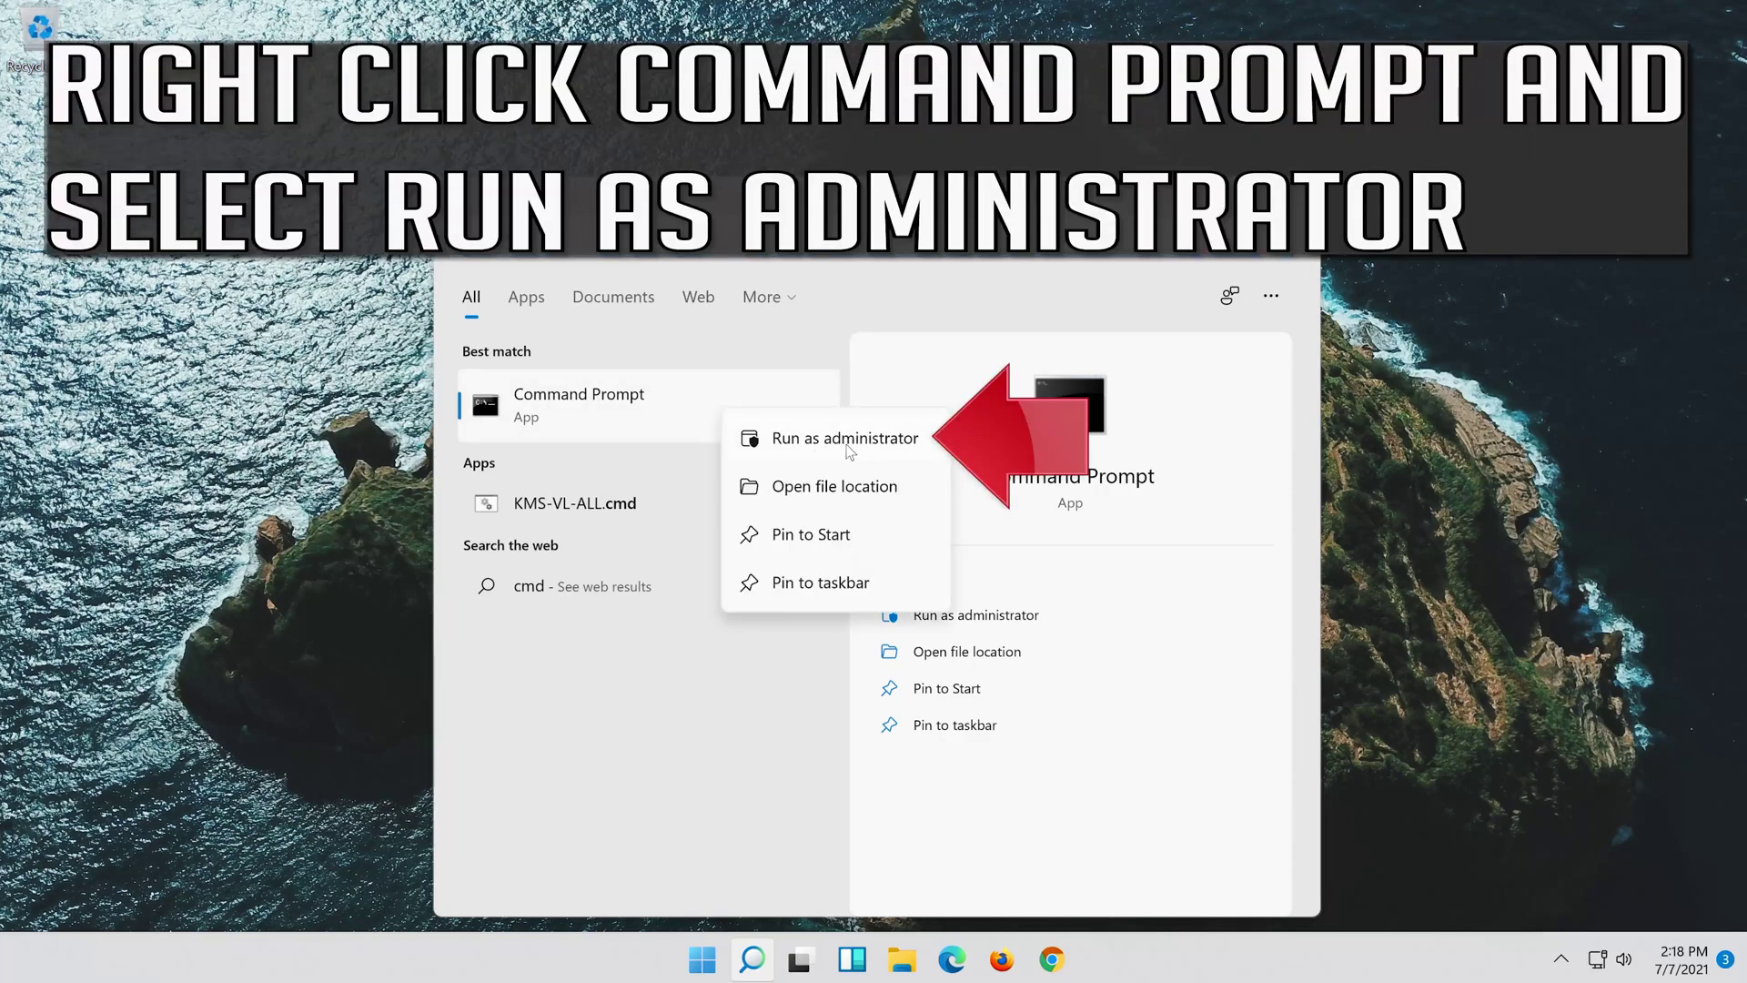
click(845, 443)
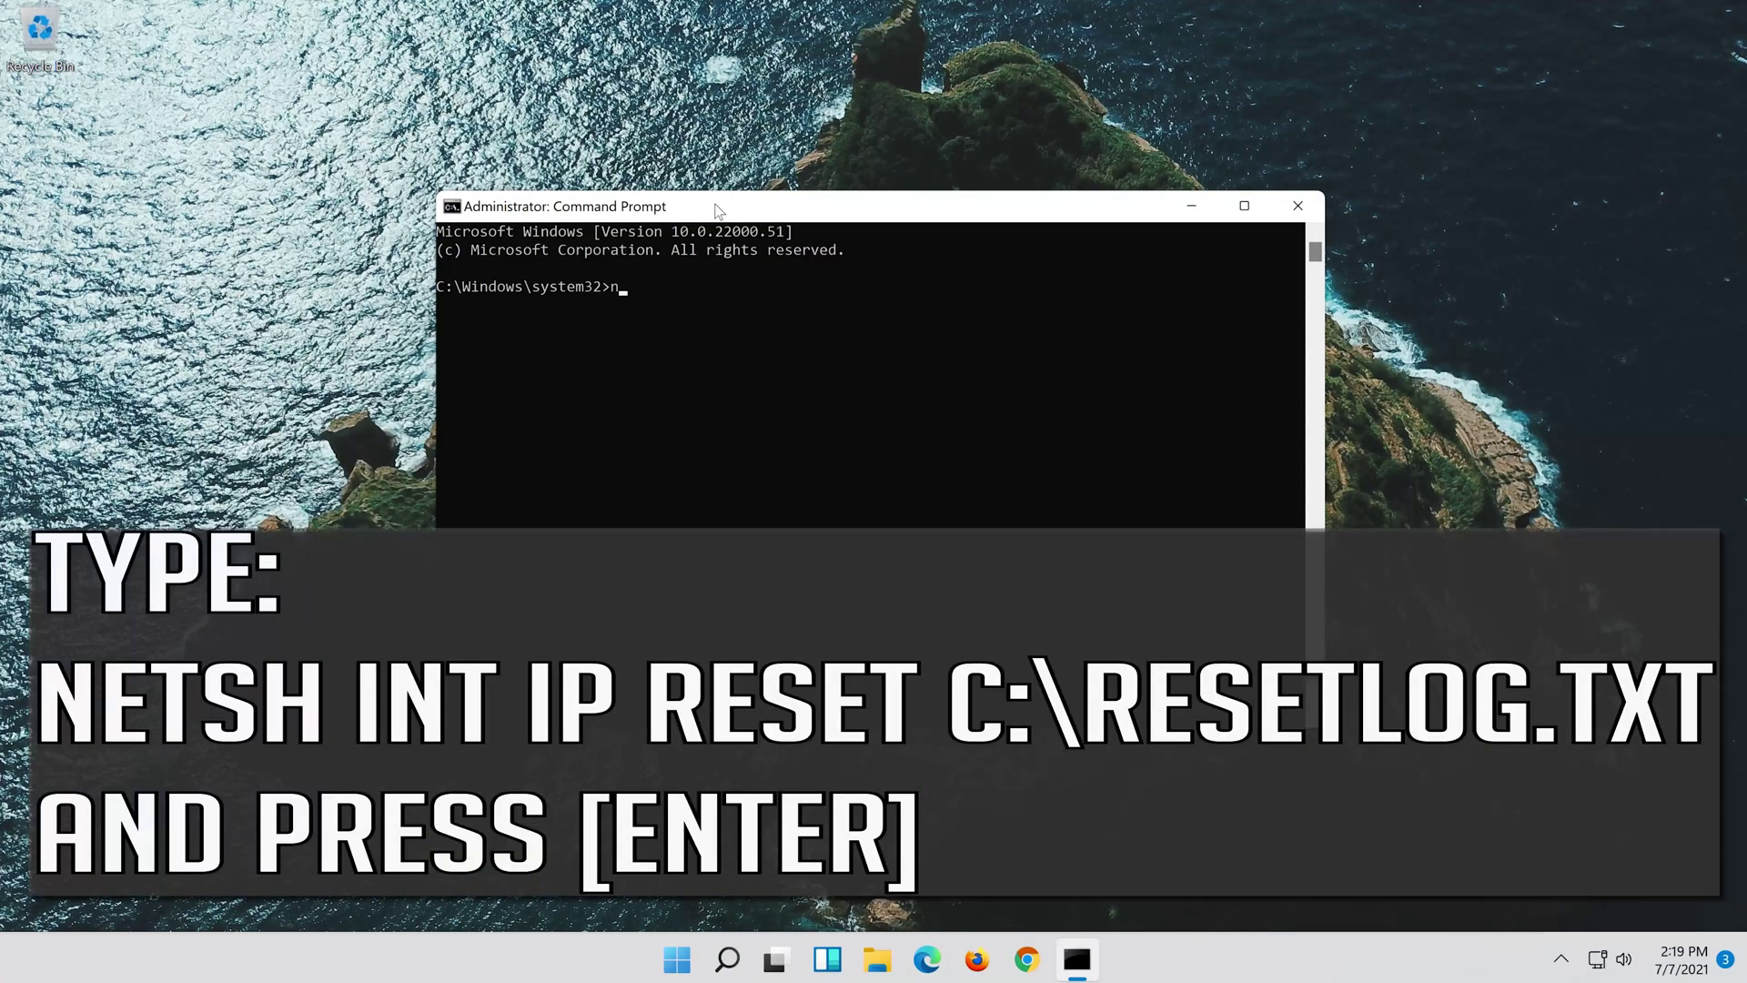
text(ets)
text(h)
text( int )
text(i)
text(p reset)
text( c:\)
text(reset)
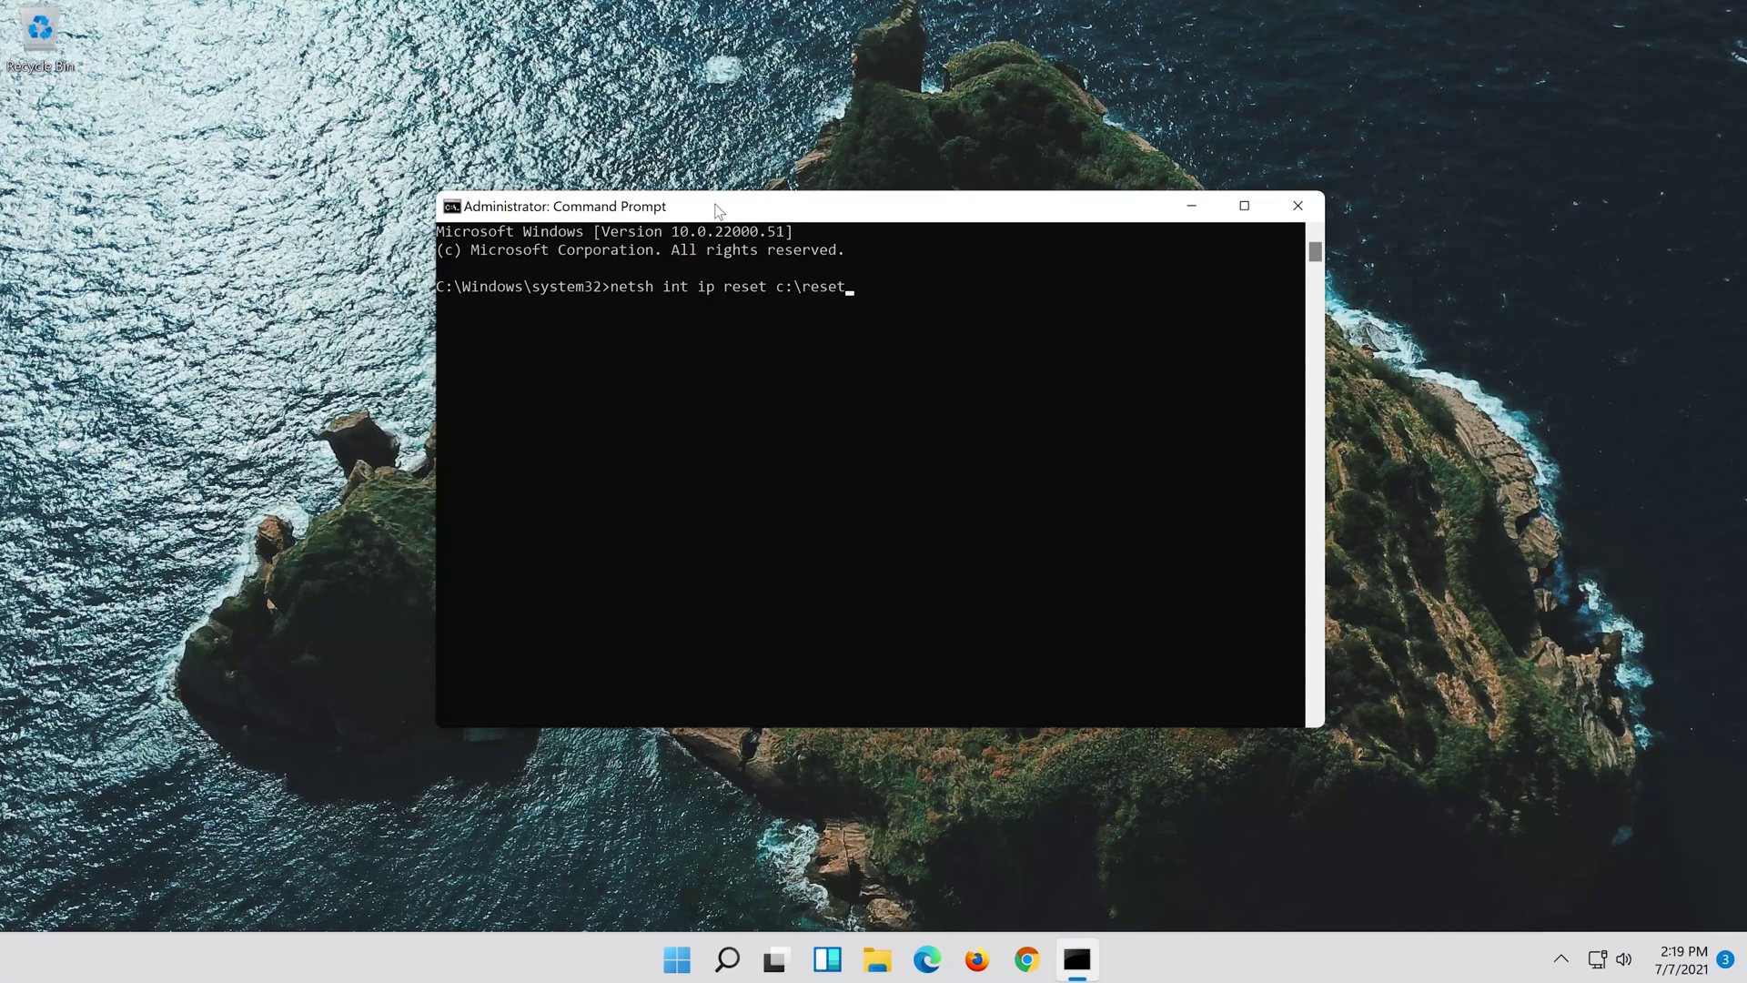
text(log.)
text(txt)
- Run netsh int ip reset c:\resetlog.txt to reset the TCP/IP stack
key(Return)
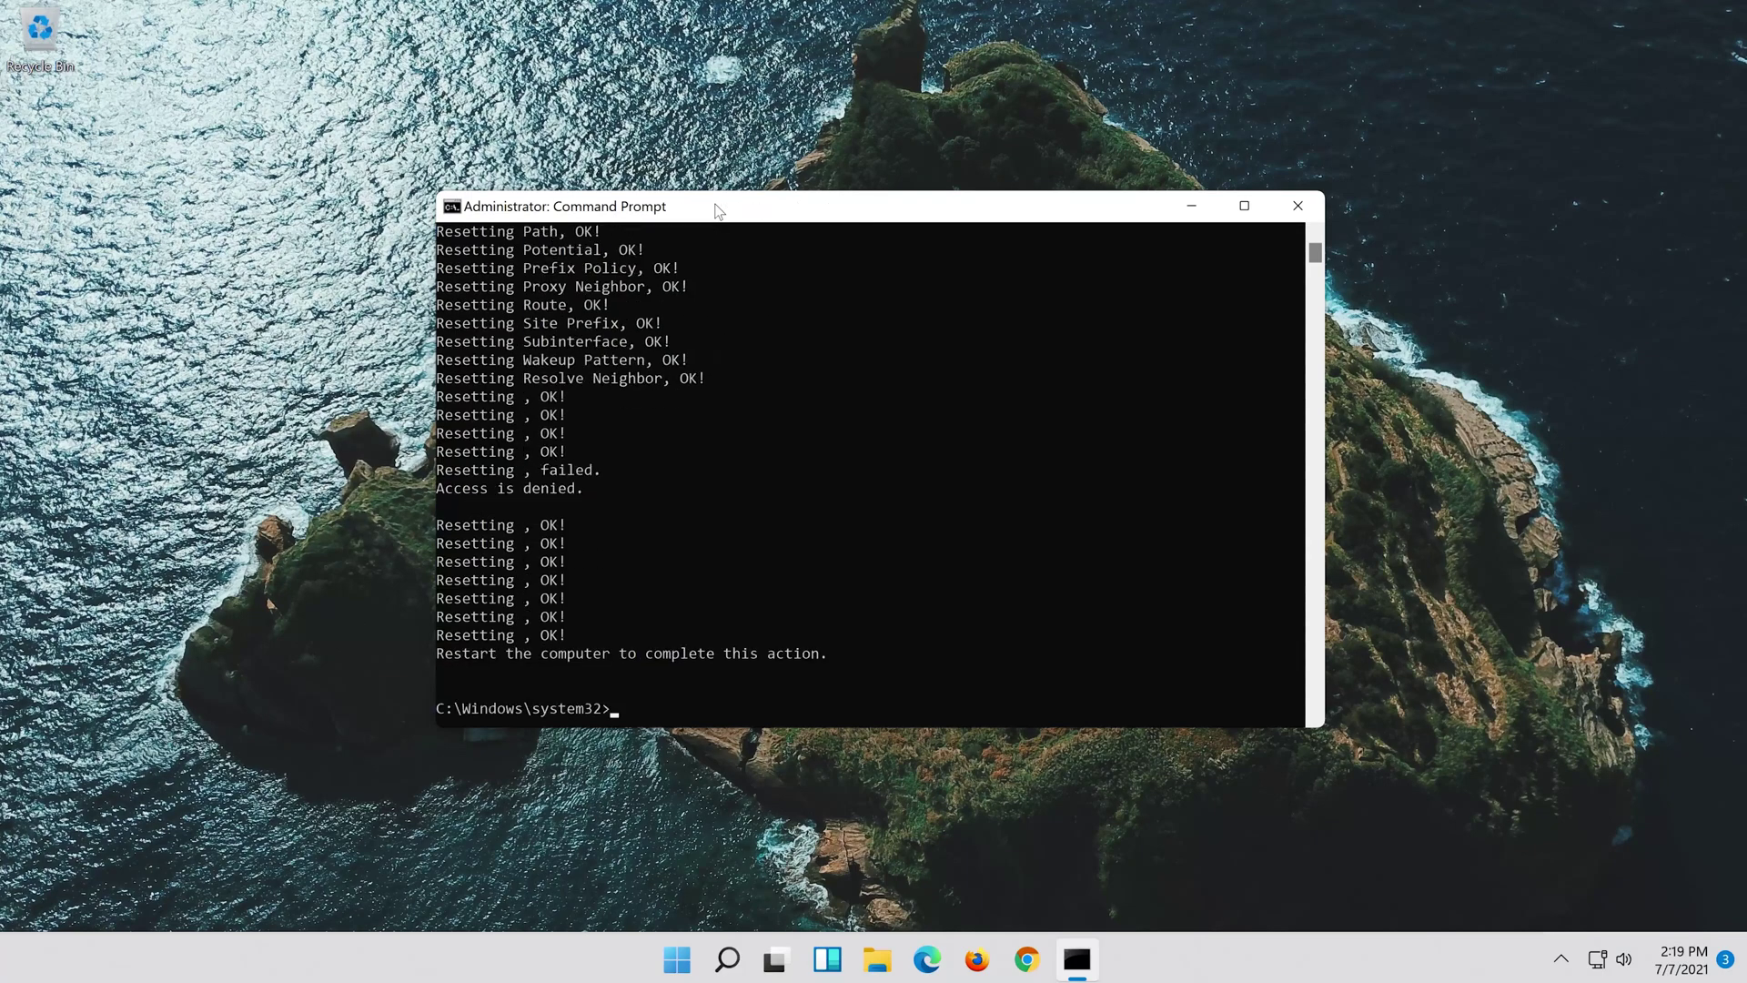
text(n)
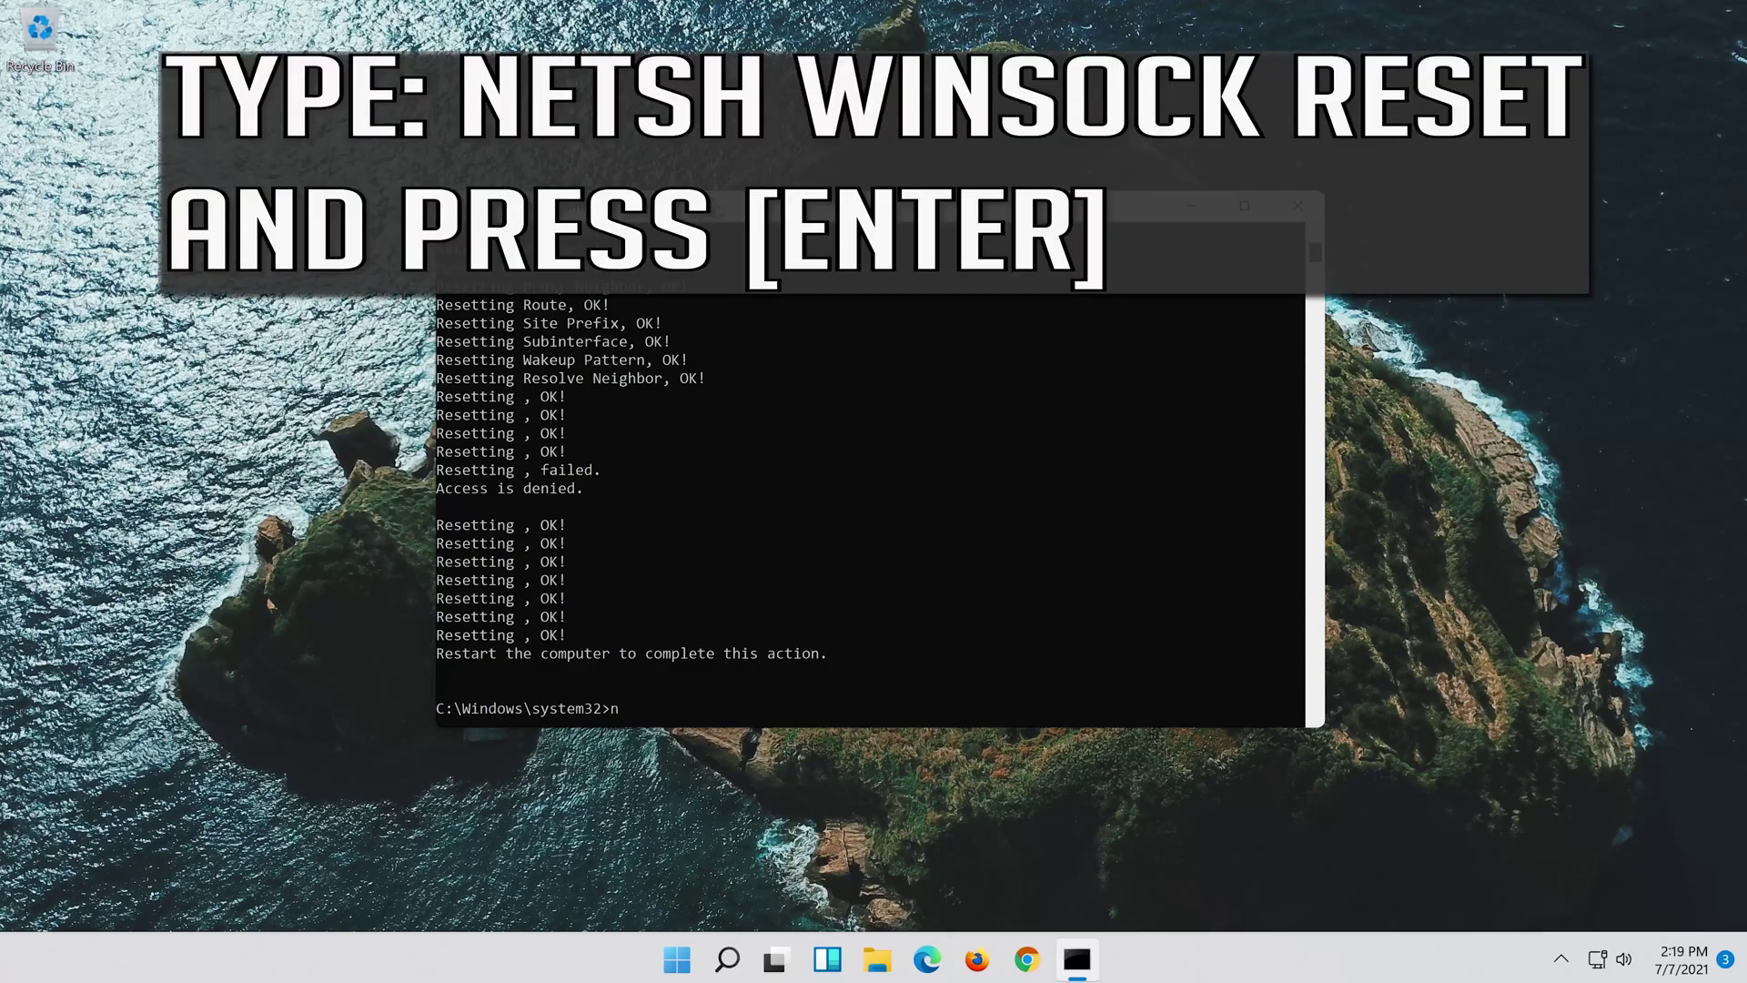
text(etsh winsoc)
text(k)
text( reset)
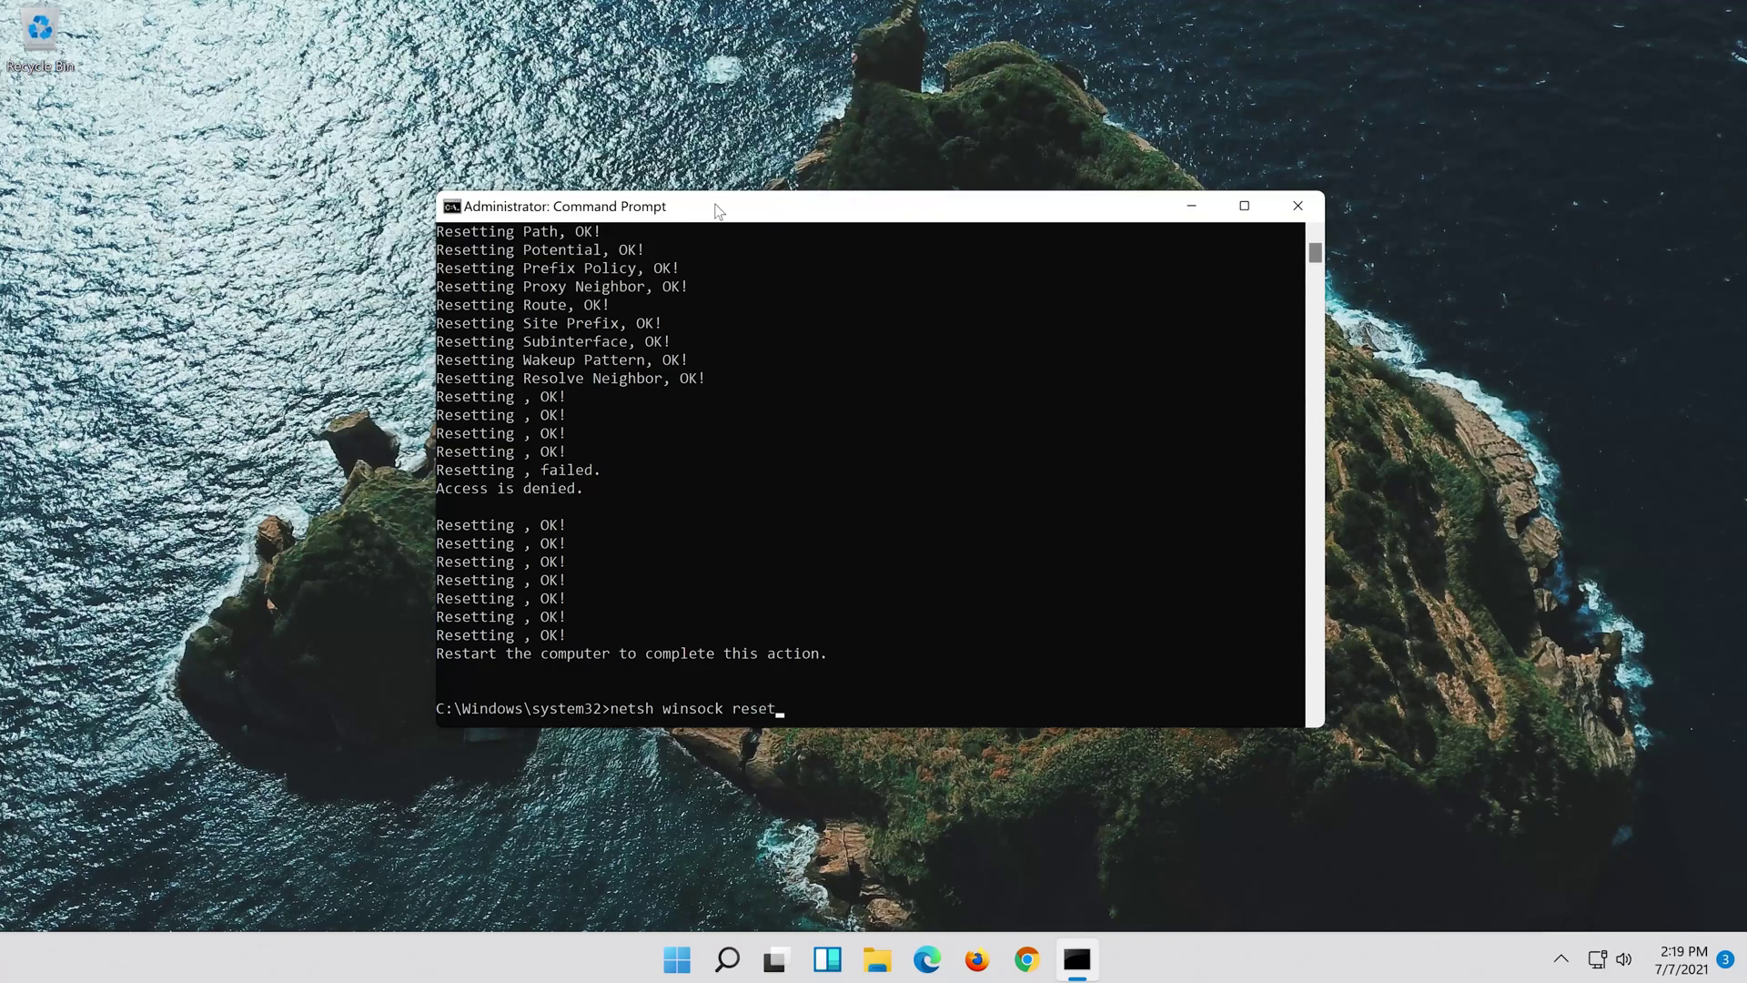
- Run netsh winsock reset to reset the Winsock Catalog
key(Return)
text(ipconfig /)
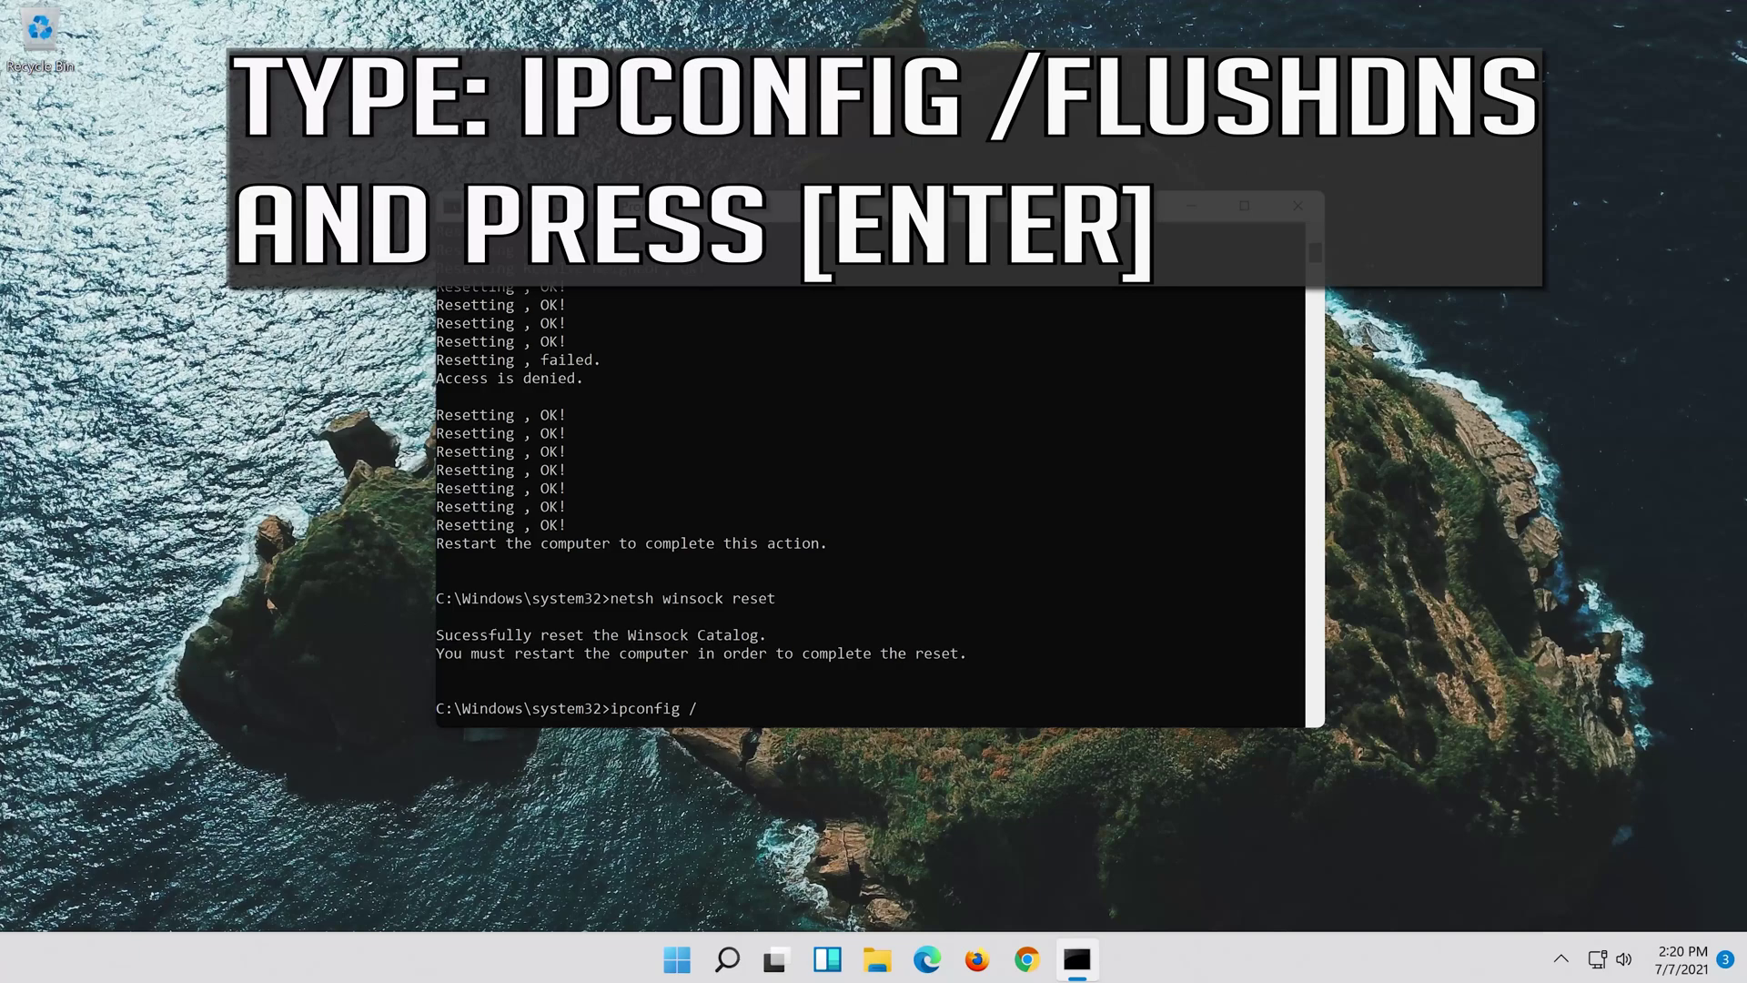
text(flu)
text(shdn)
text(s)
- Run ipconfig /flushdns to clear the DNS Resolver Cache
key(Return)
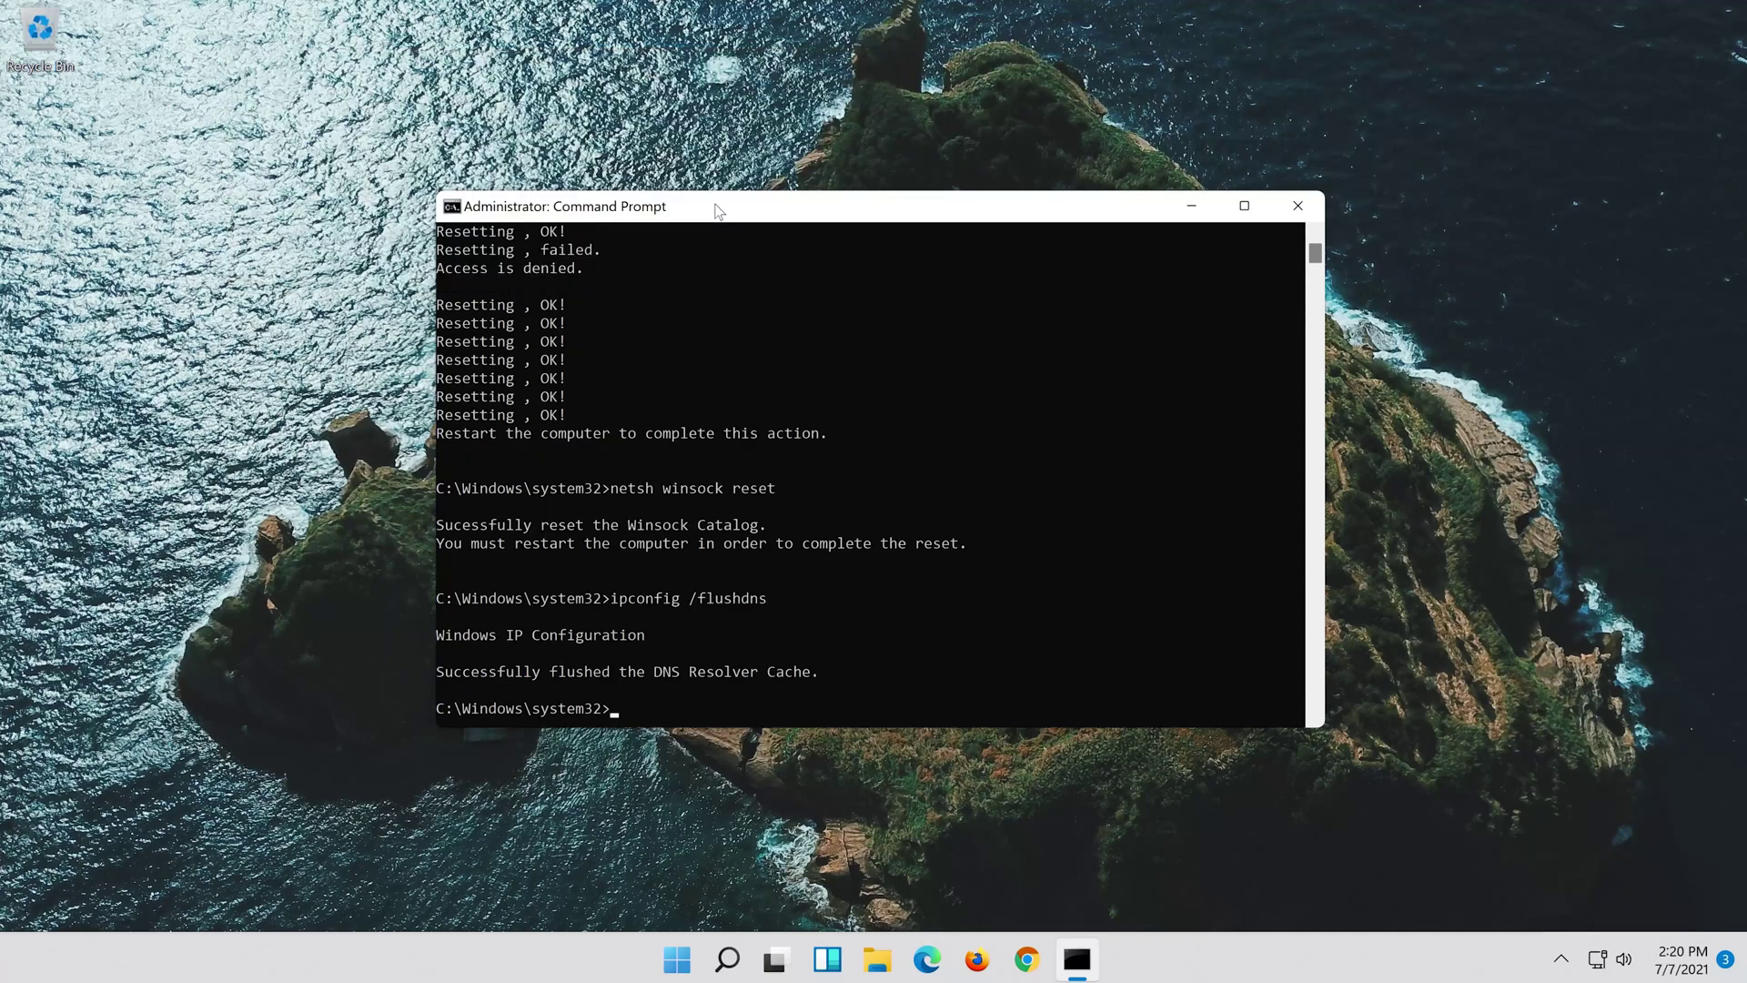
text(ex)
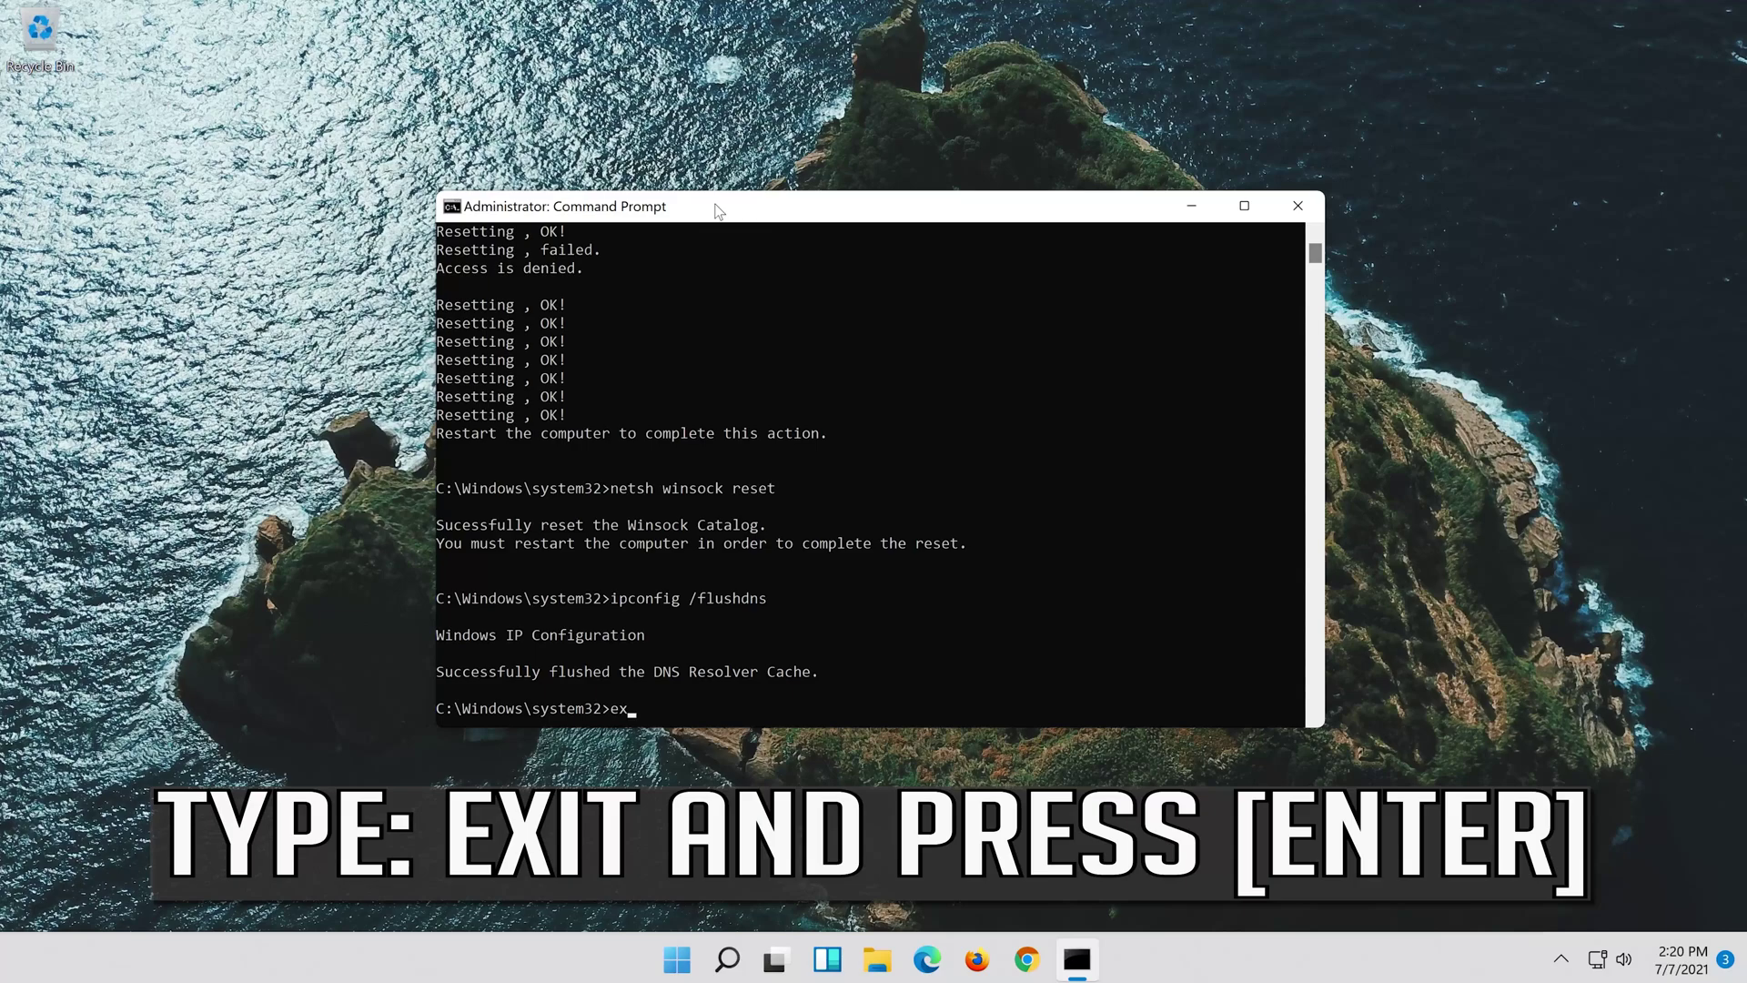
text(it)
- Exit the administrator Command Prompt, returning to the desktop
key(Return)
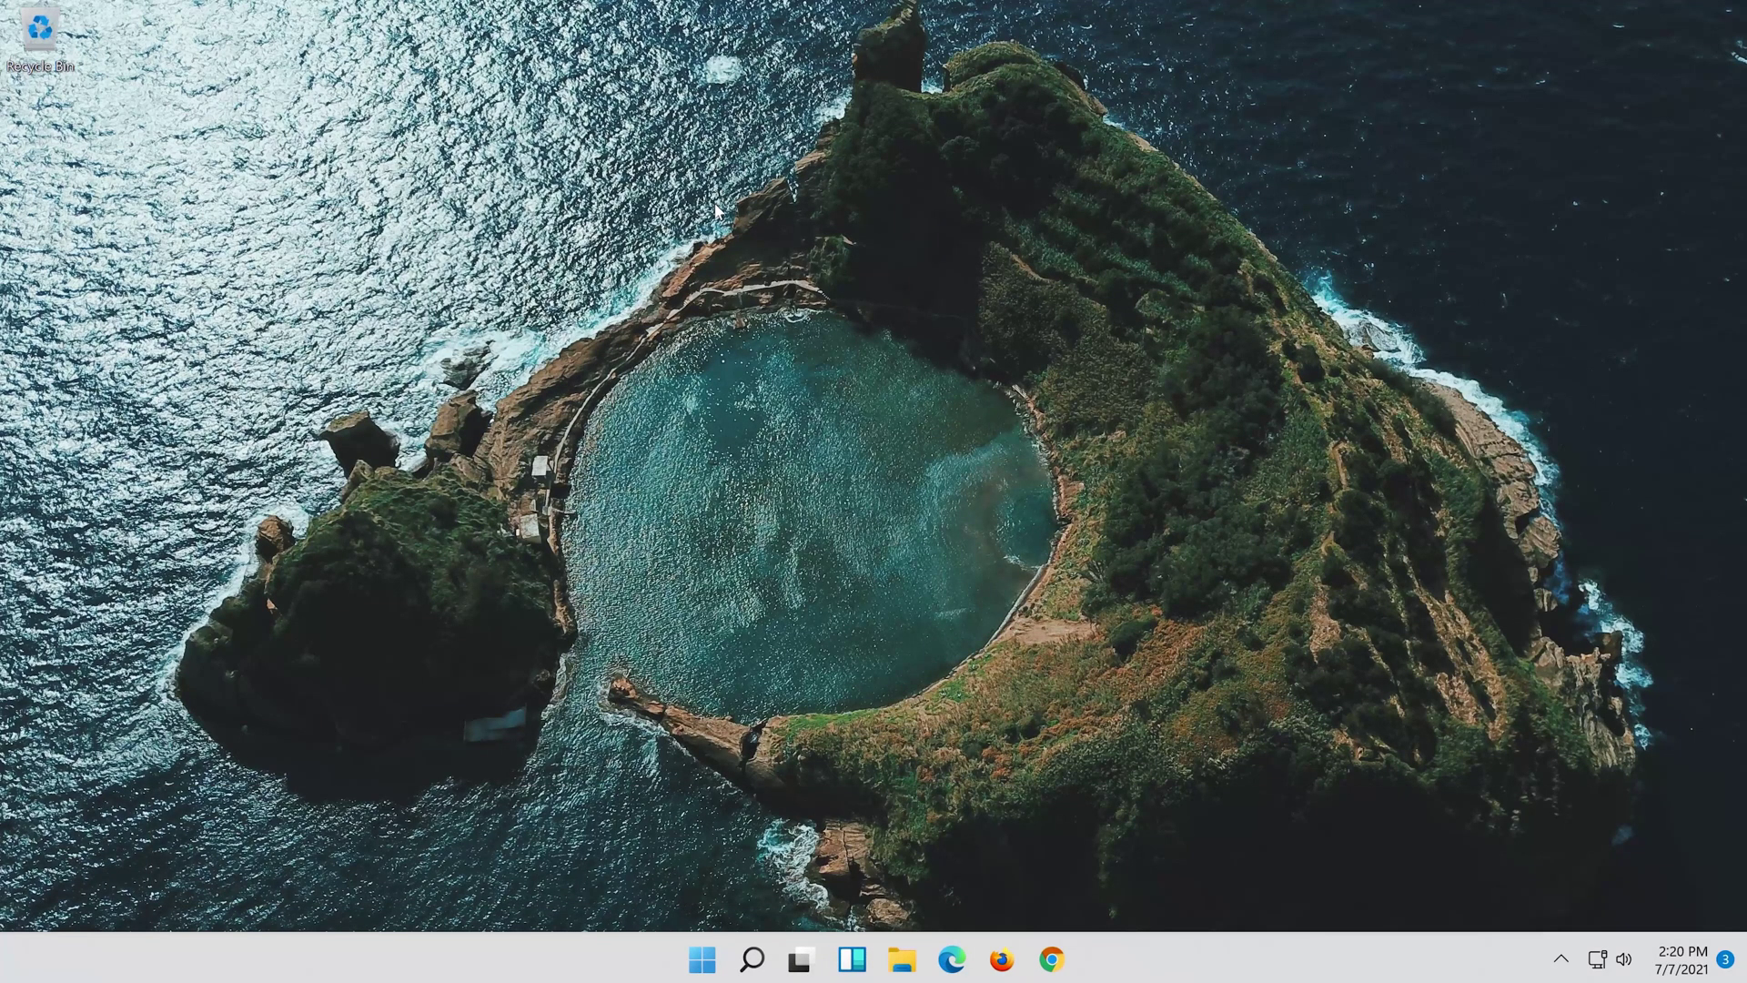